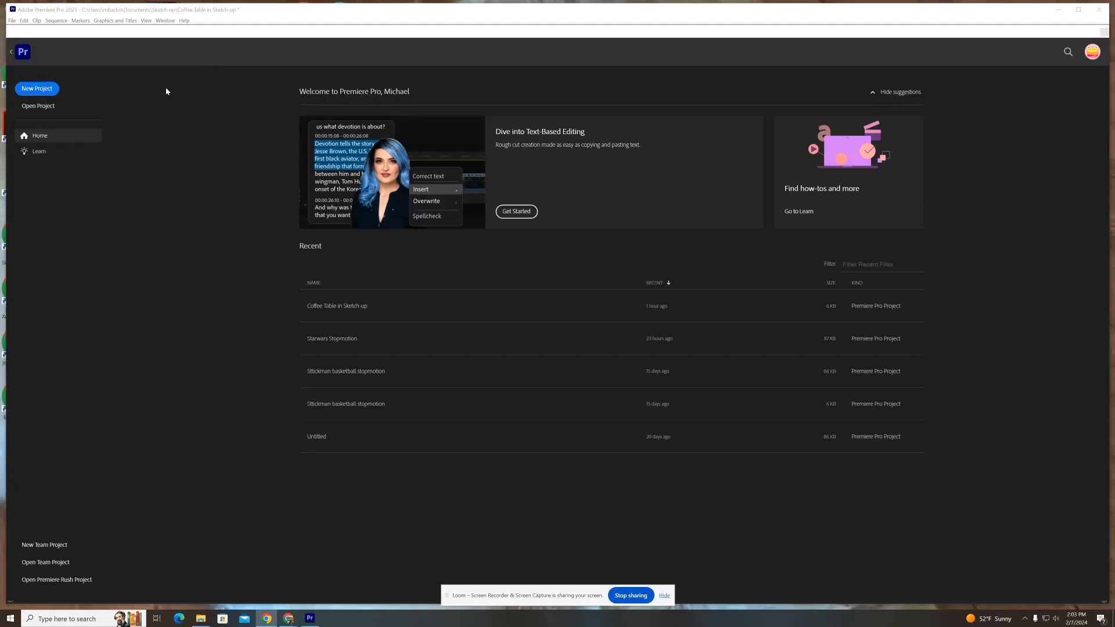
Step: Start a new project named "King Kong Ad" and set its location to the Desktop folder
click(49, 93)
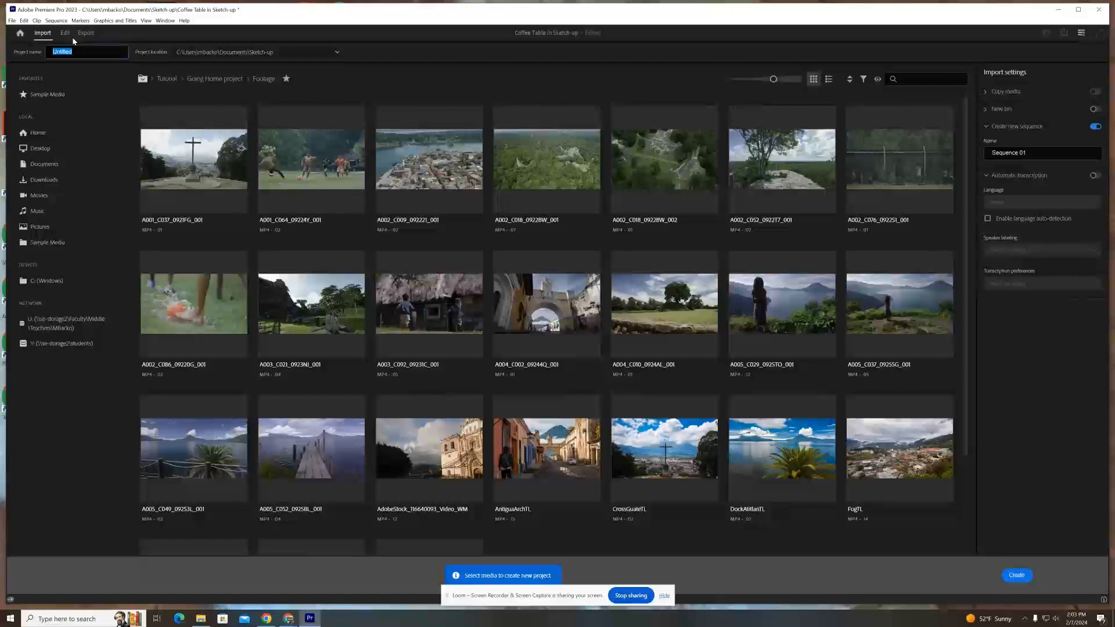
text(King Kong Ad)
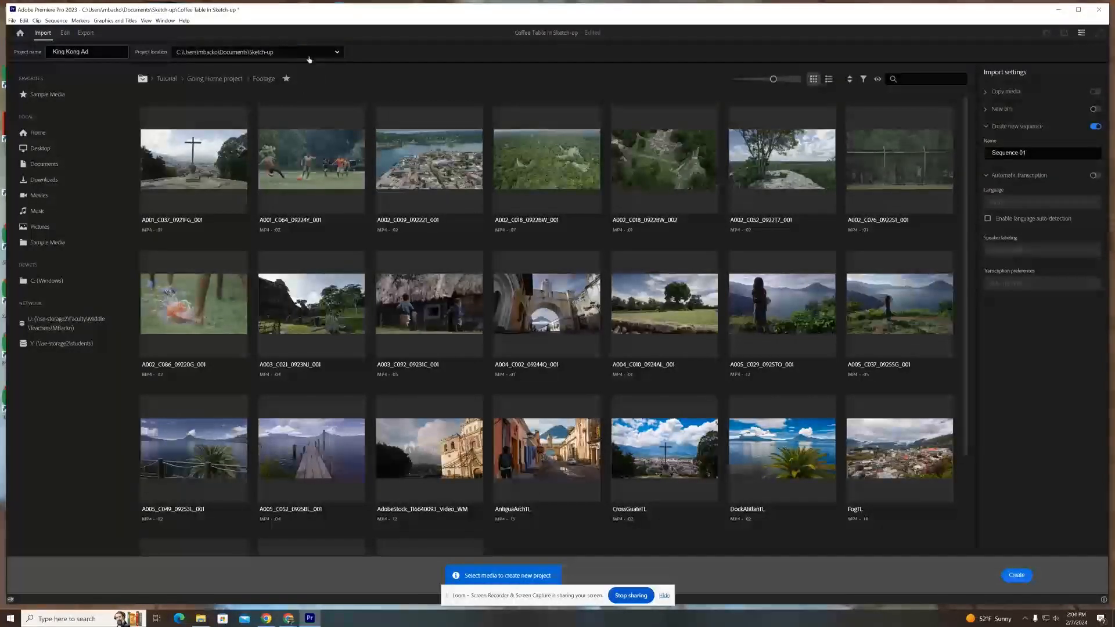
click(305, 52)
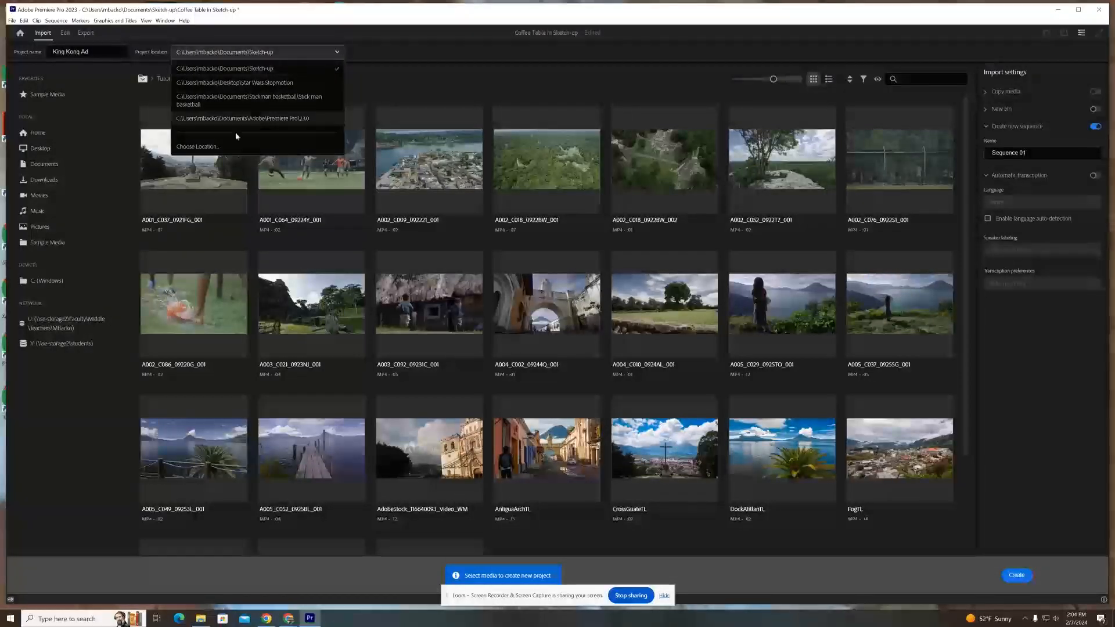
click(209, 149)
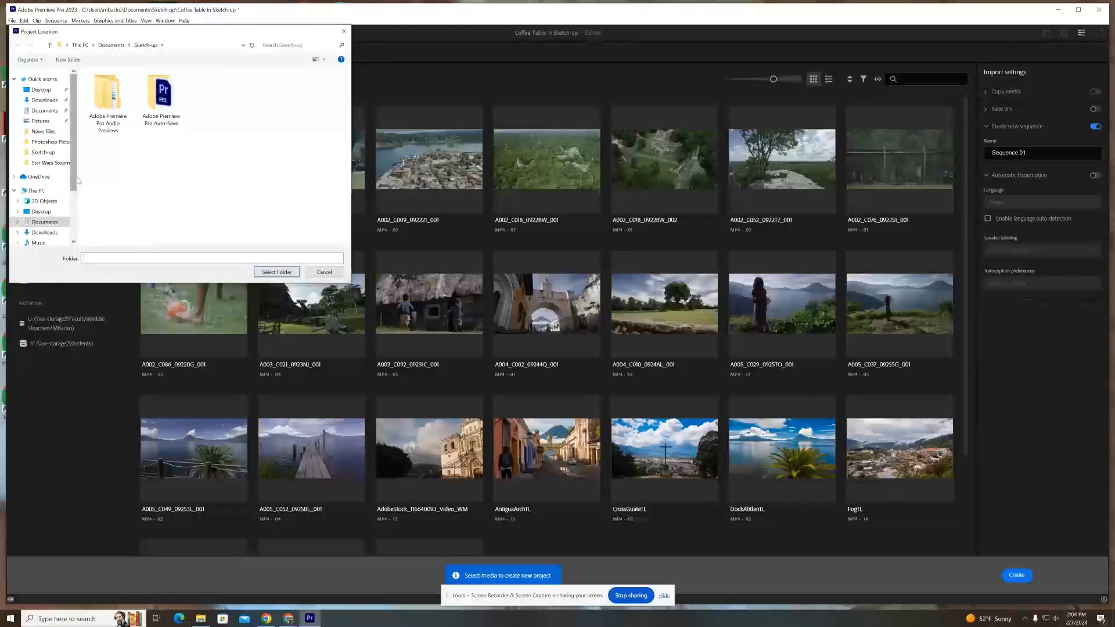
drag(78, 185, 76, 236)
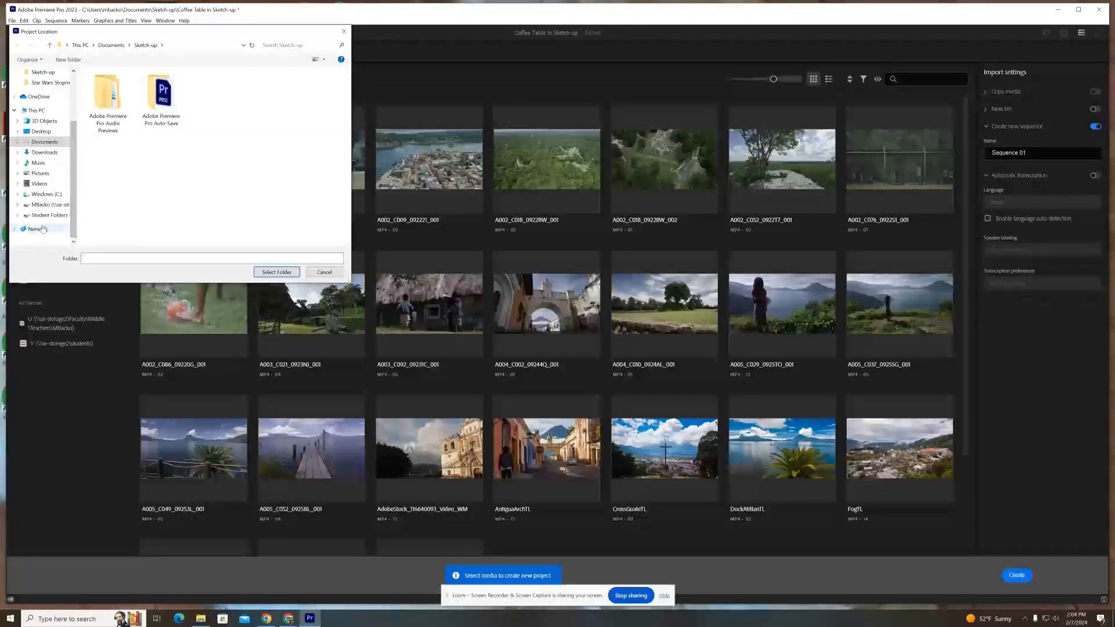
click(35, 110)
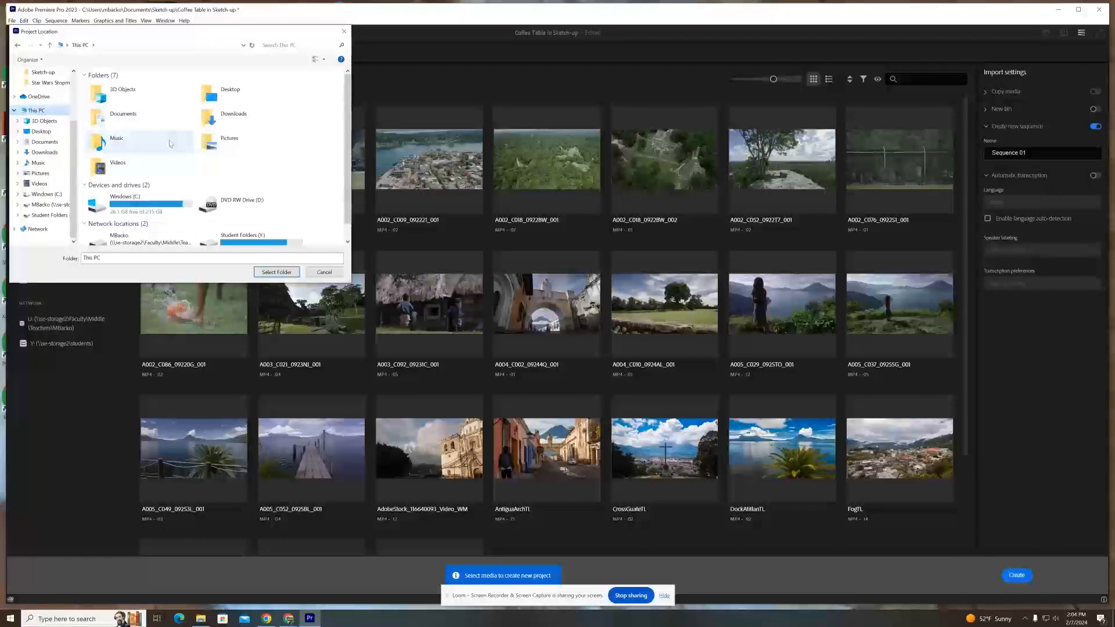
scroll(145, 186, down, 1)
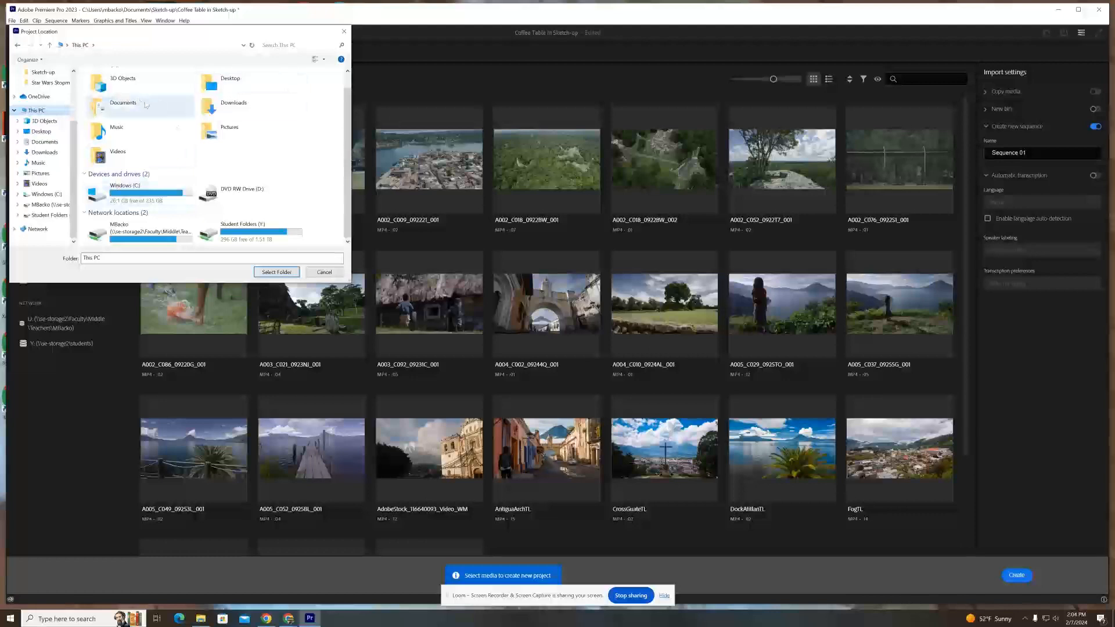
click(230, 87)
double_click(229, 88)
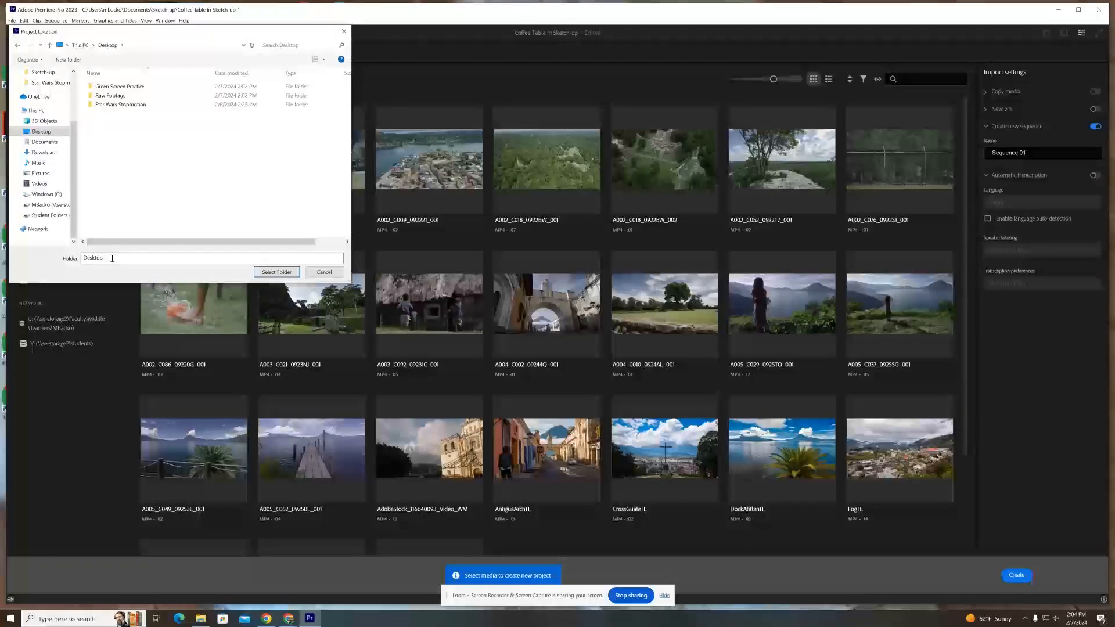
click(277, 272)
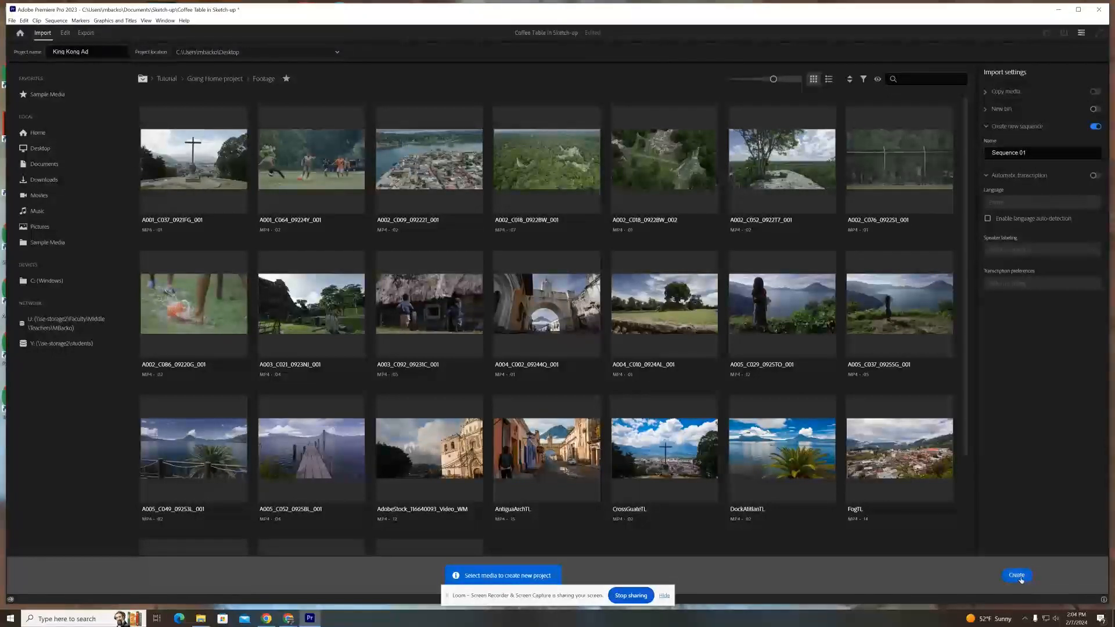
Step: Create the project and close the coffee table sequence still open in the timeline
click(1017, 576)
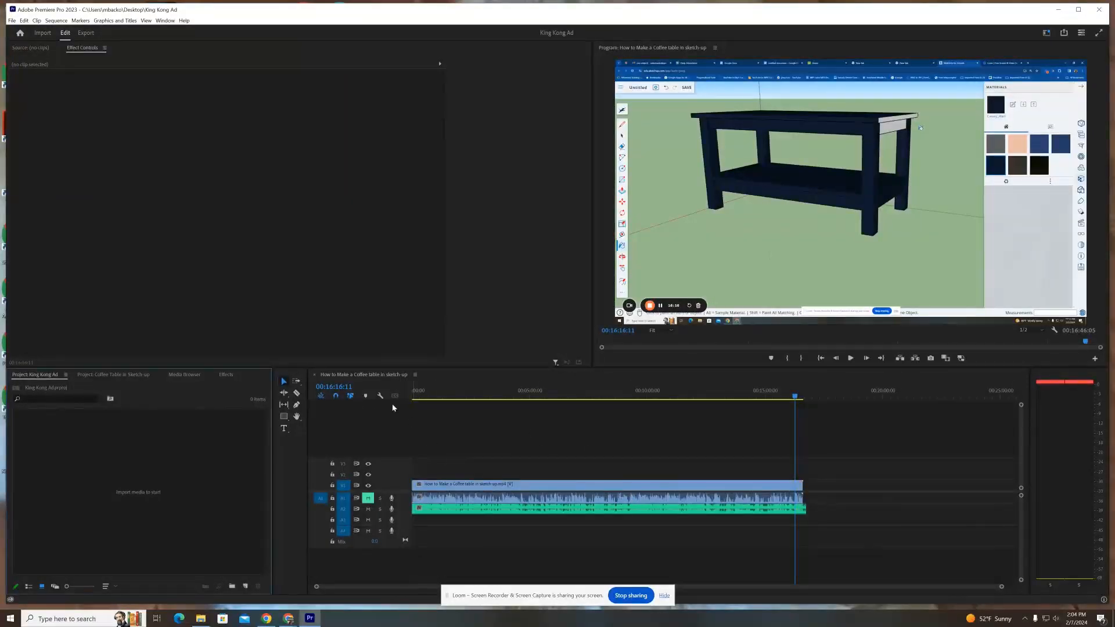
click(315, 375)
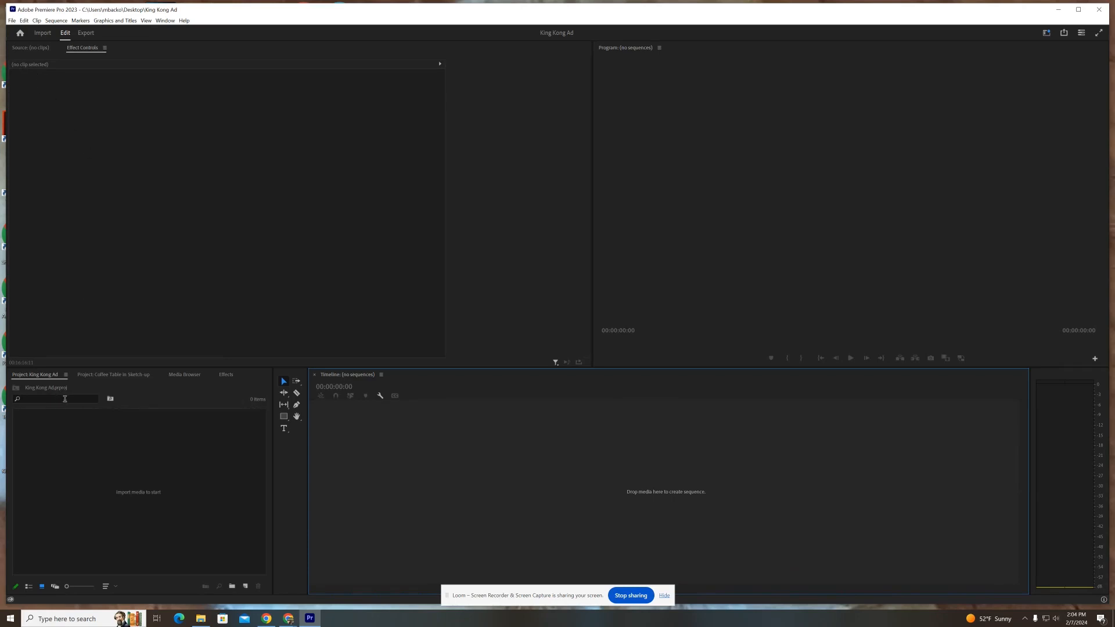
click(381, 375)
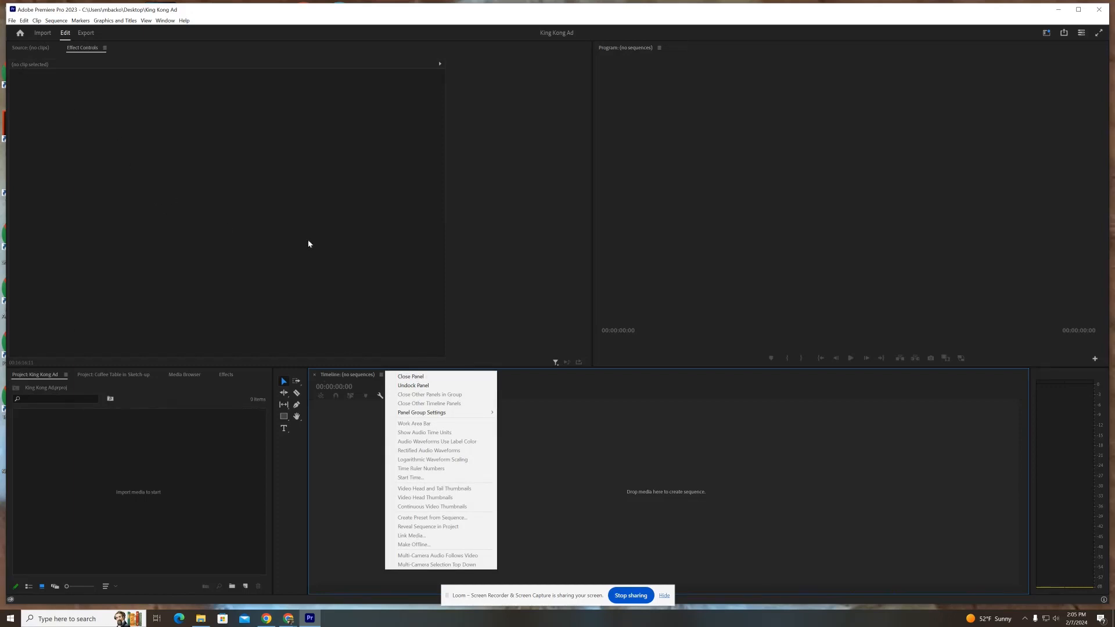
click(60, 288)
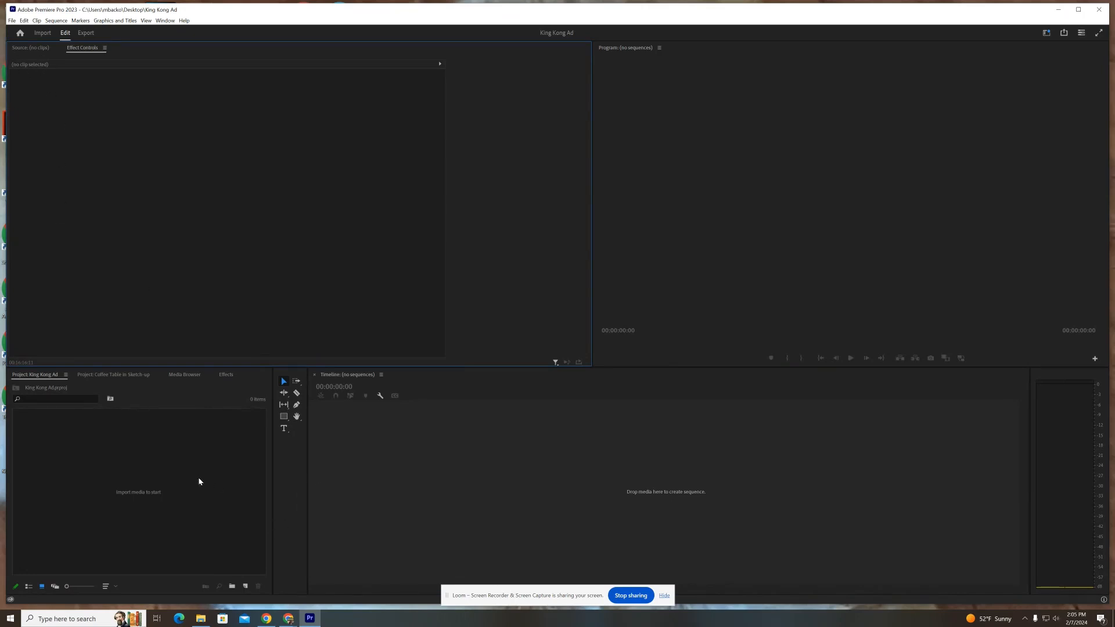
click(165, 21)
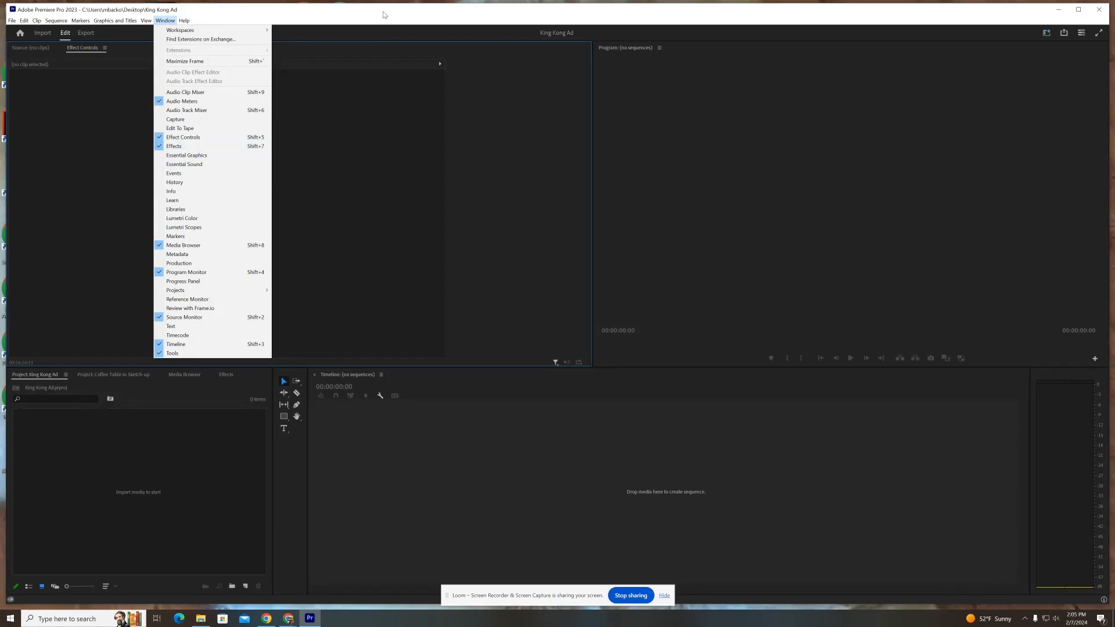
click(405, 21)
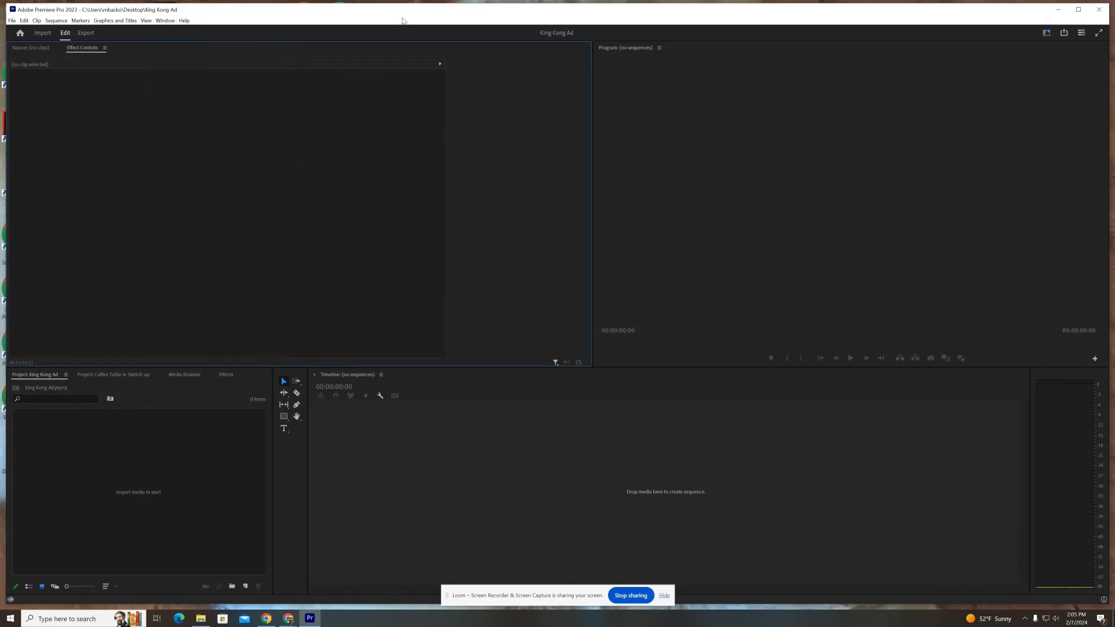
Step: Switch to File Explorer, open the Raw Footage folder on the Desktop and move the window aside
click(200, 623)
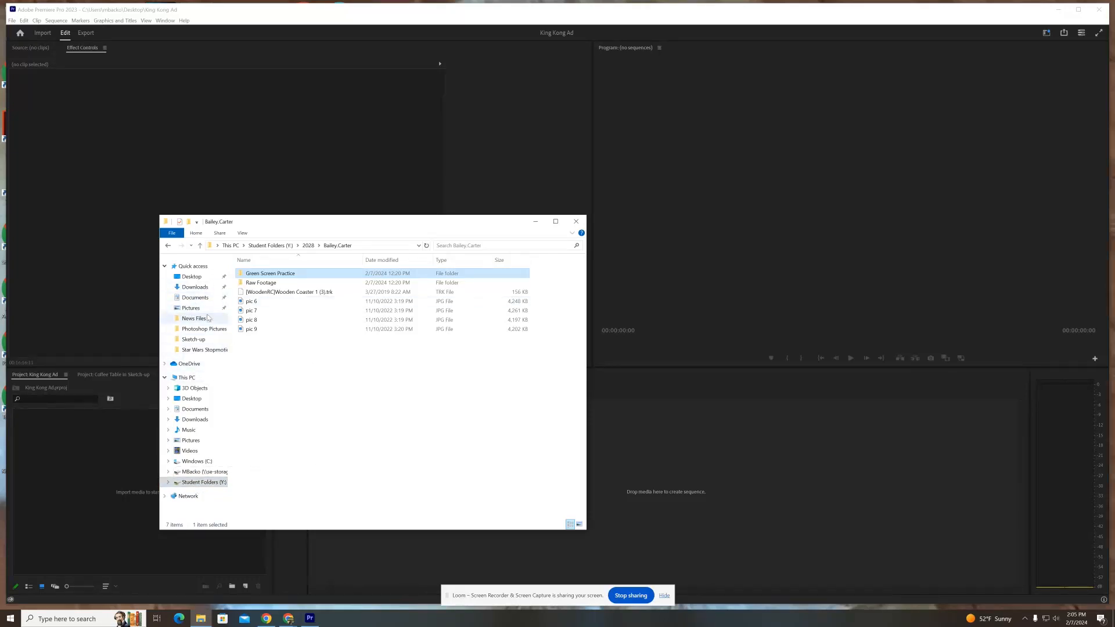
click(196, 289)
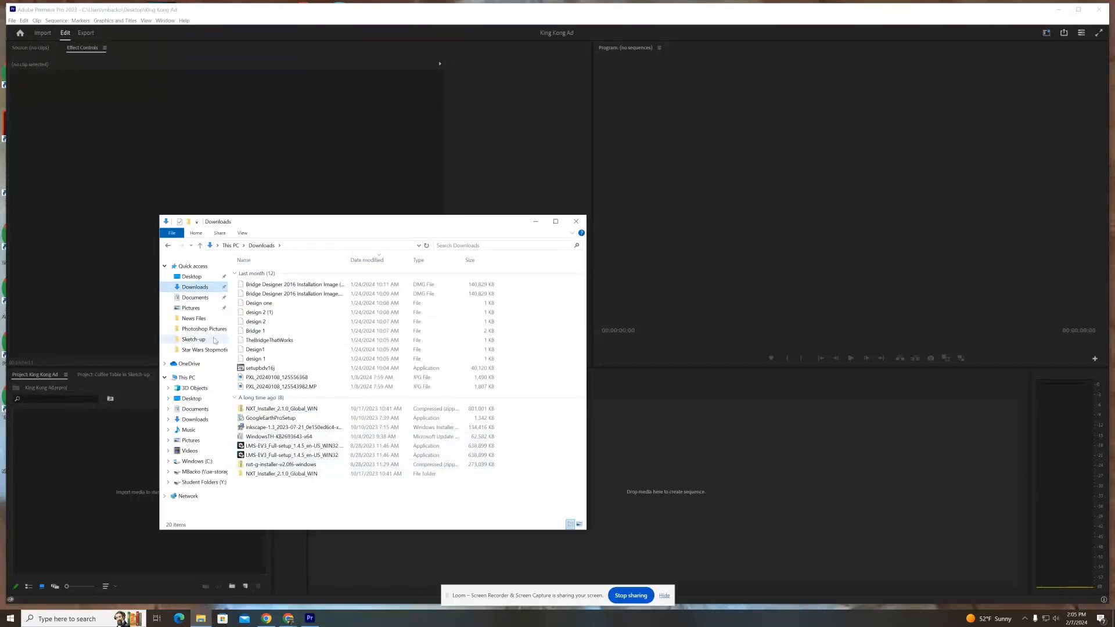
click(203, 298)
click(193, 278)
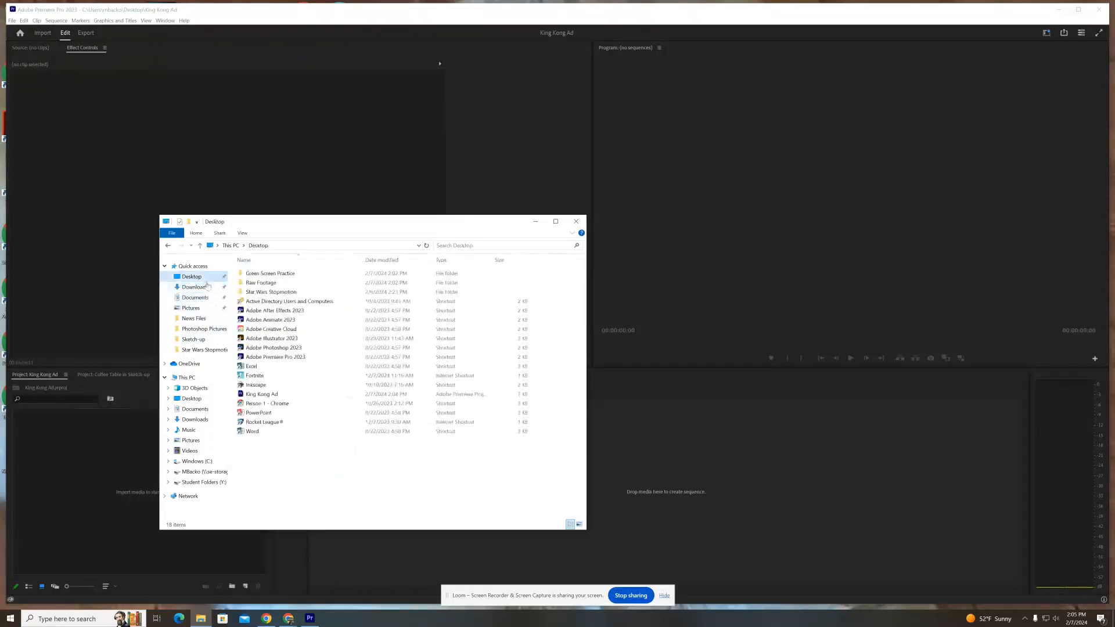
double_click(260, 283)
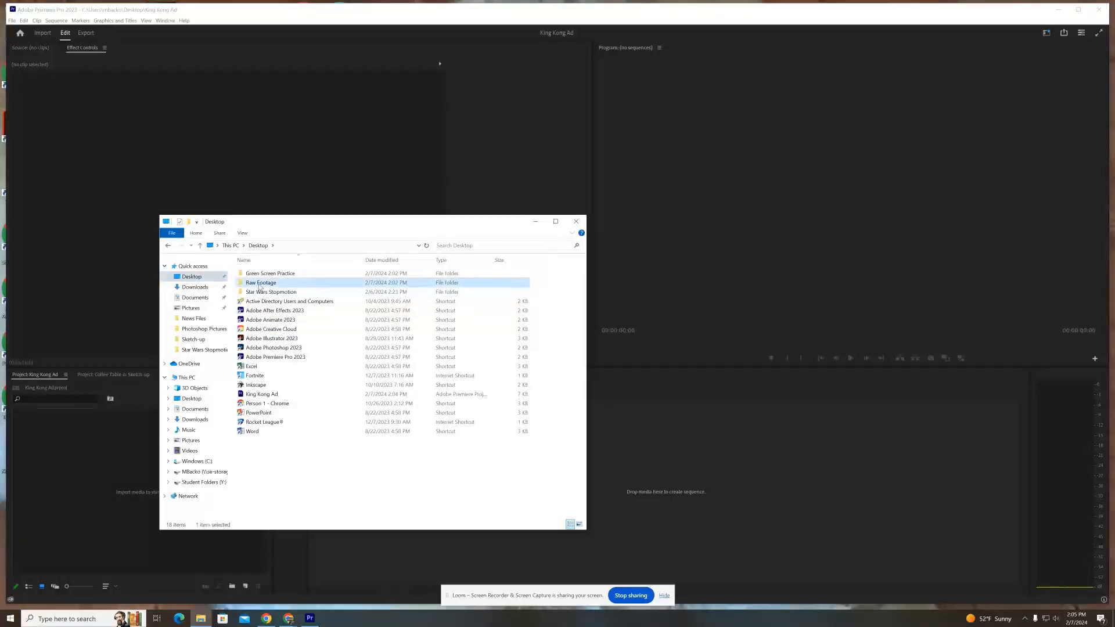
drag(432, 231, 797, 120)
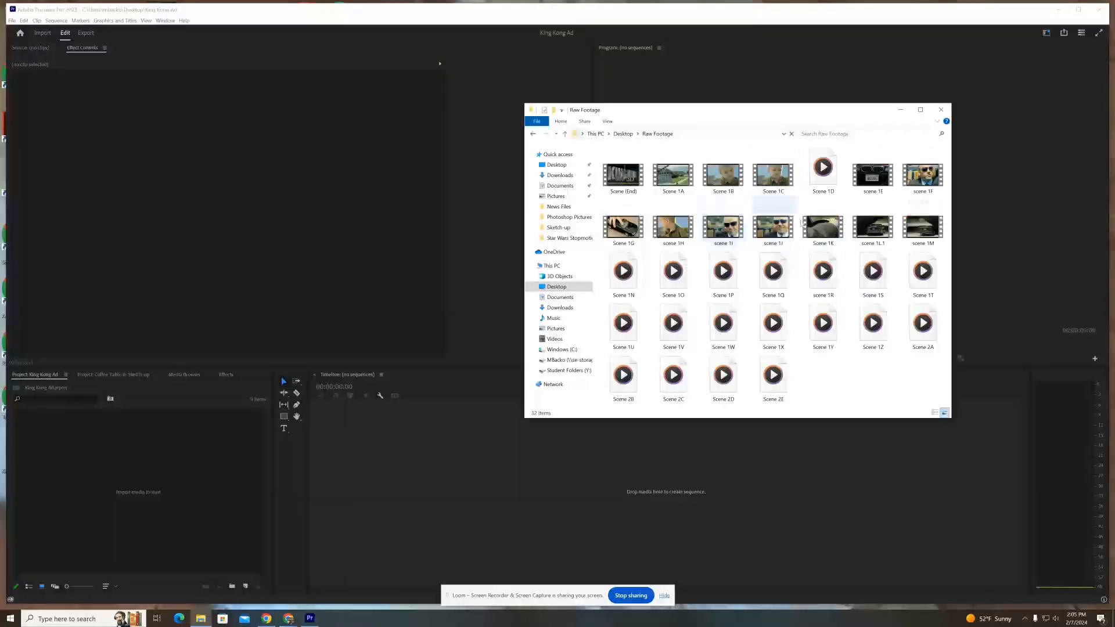
Step: Display the Raw Footage files as extra large icons
click(610, 122)
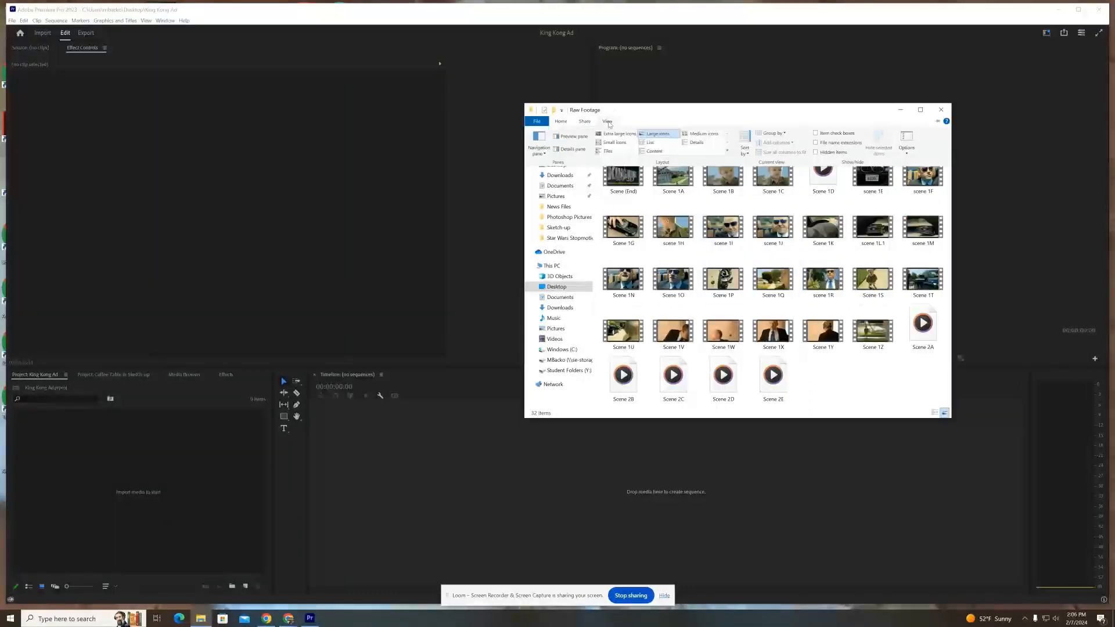
click(697, 142)
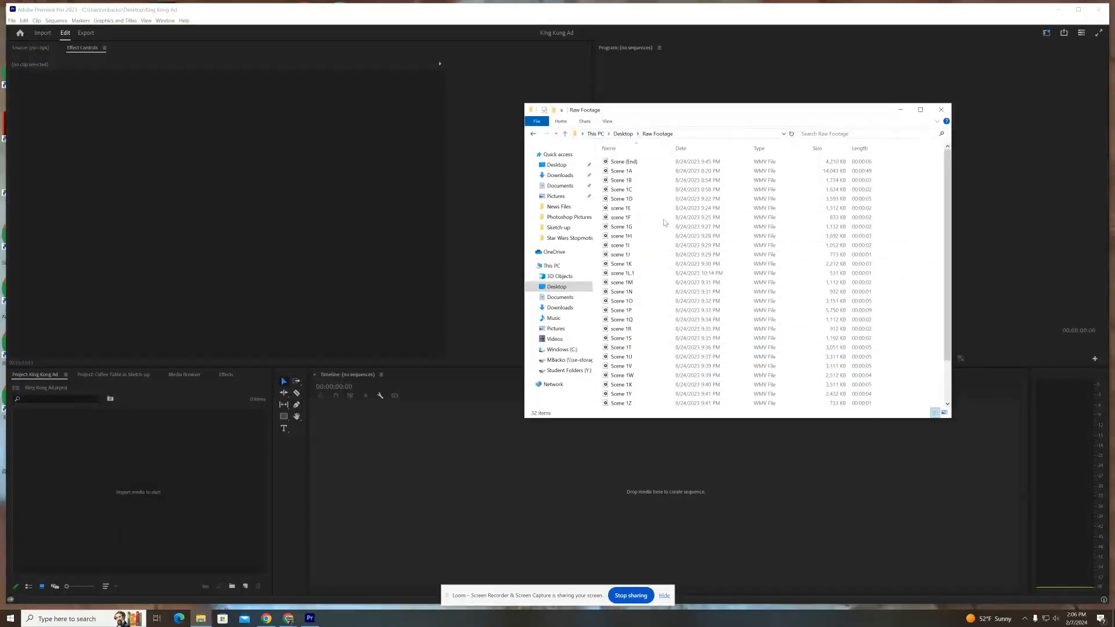
click(607, 121)
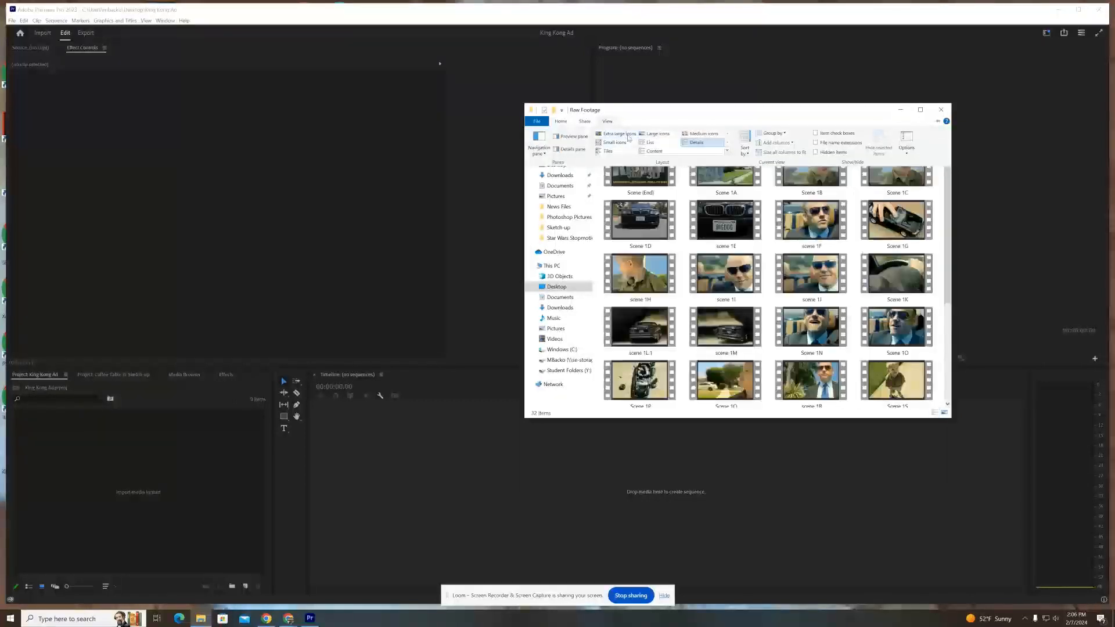
click(630, 137)
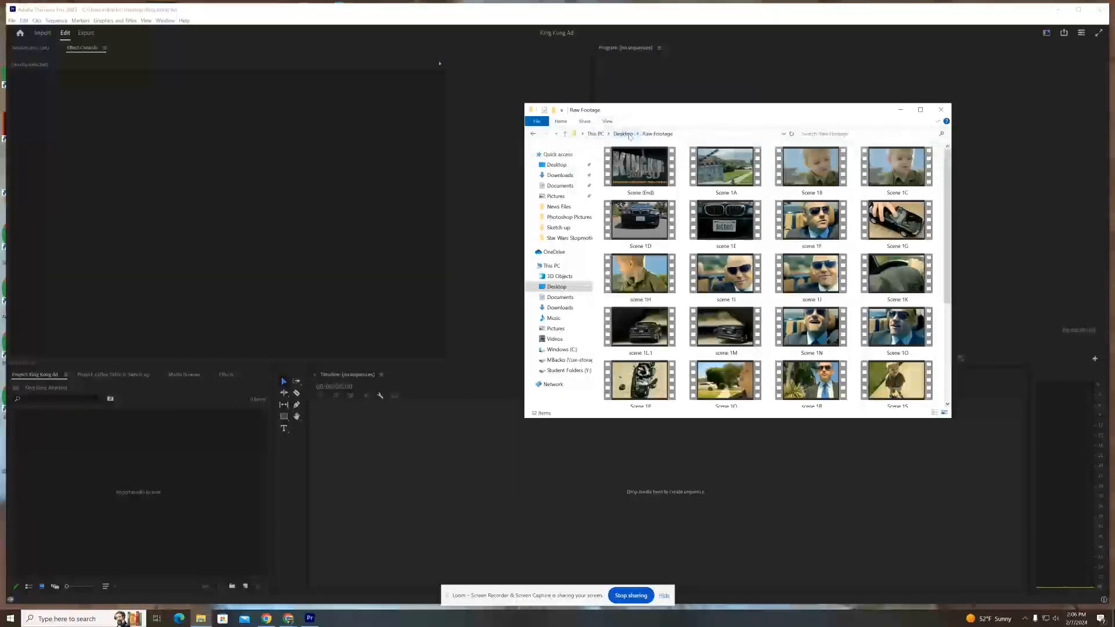
Step: Add the Scene 1A clip from the Raw Footage folder to the empty timeline as a new sequence, and return to Premiere Pro
drag(752, 115, 457, 92)
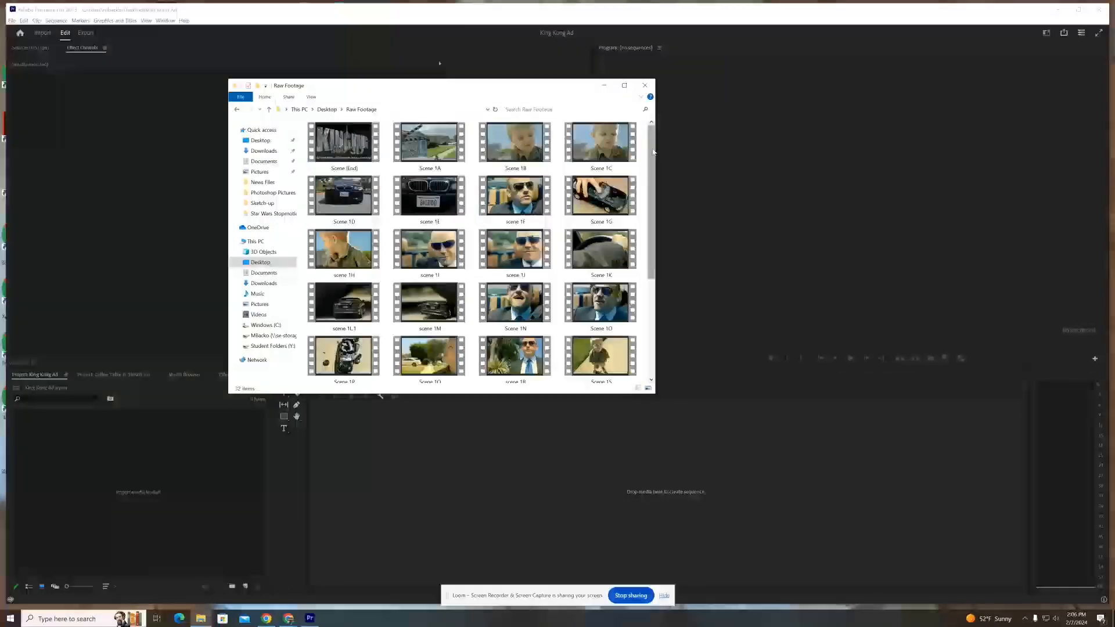
scroll(647, 174, down, 1)
drag(647, 174, 656, 300)
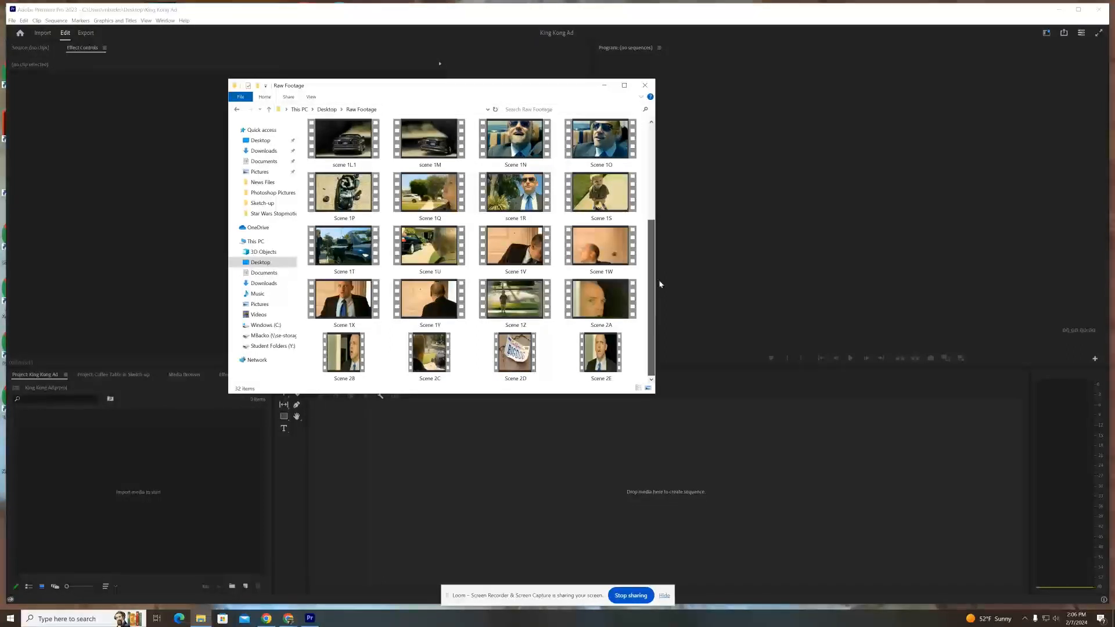
drag(652, 303, 660, 194)
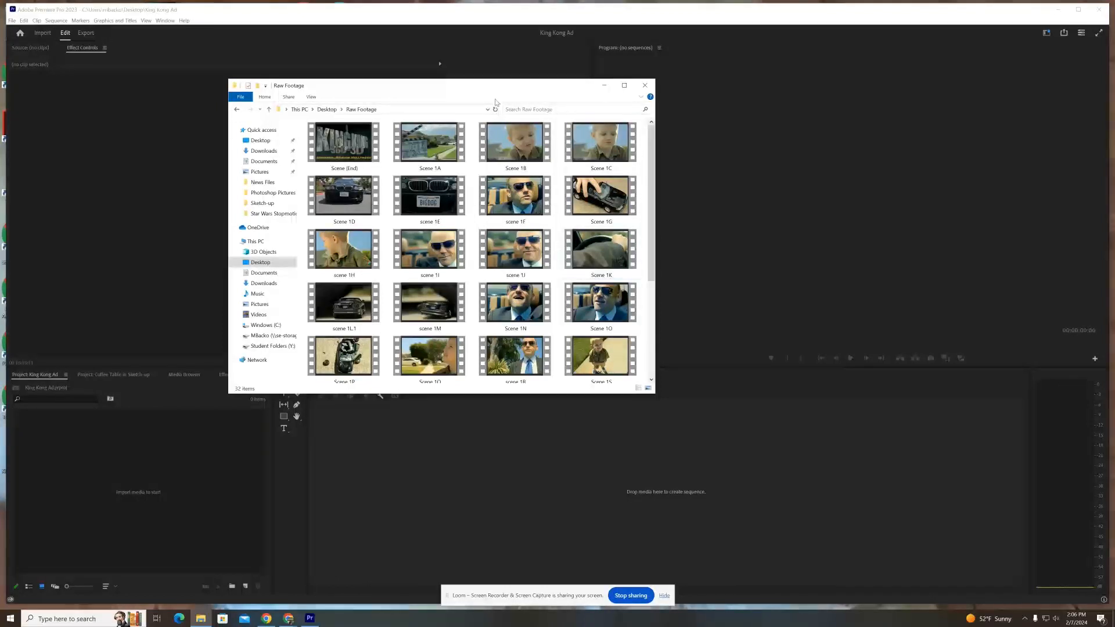
drag(532, 87, 571, 39)
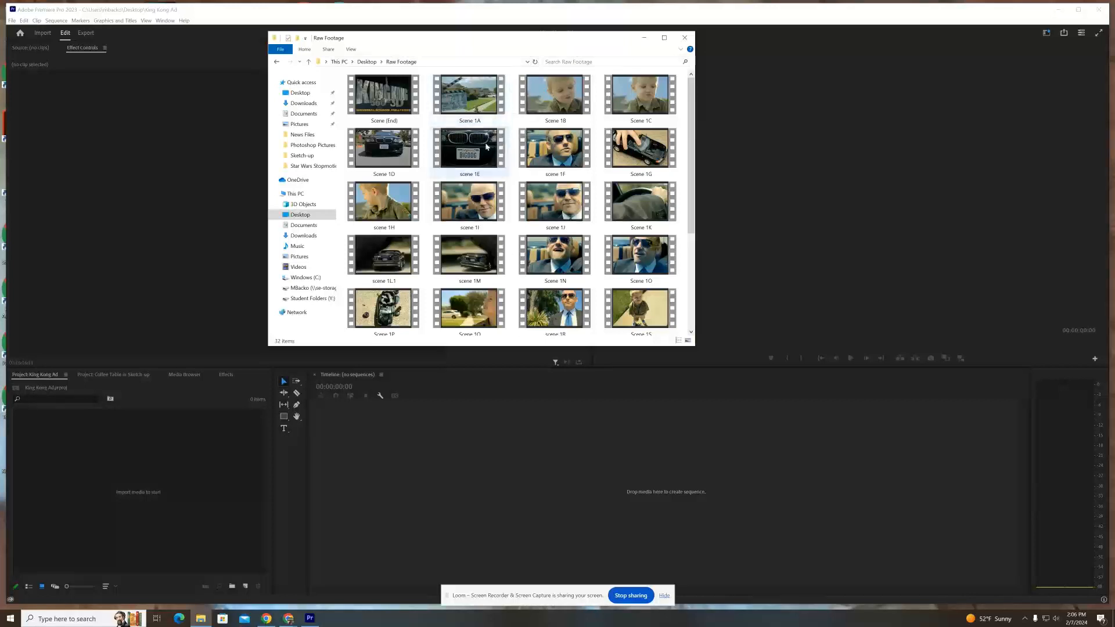
click(479, 97)
drag(479, 97, 377, 479)
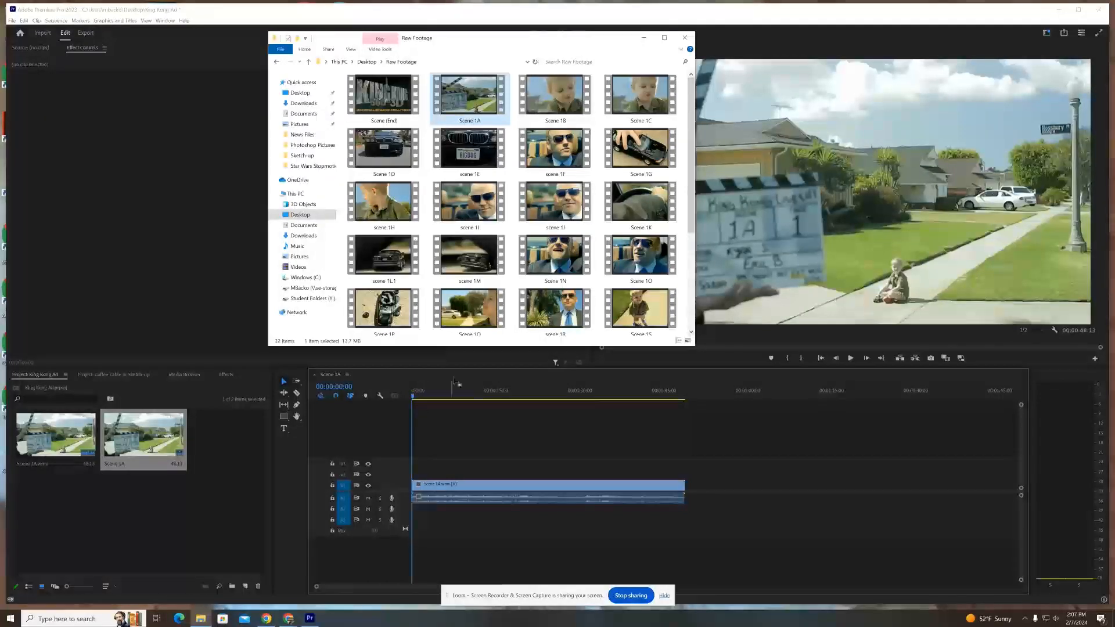
click(644, 40)
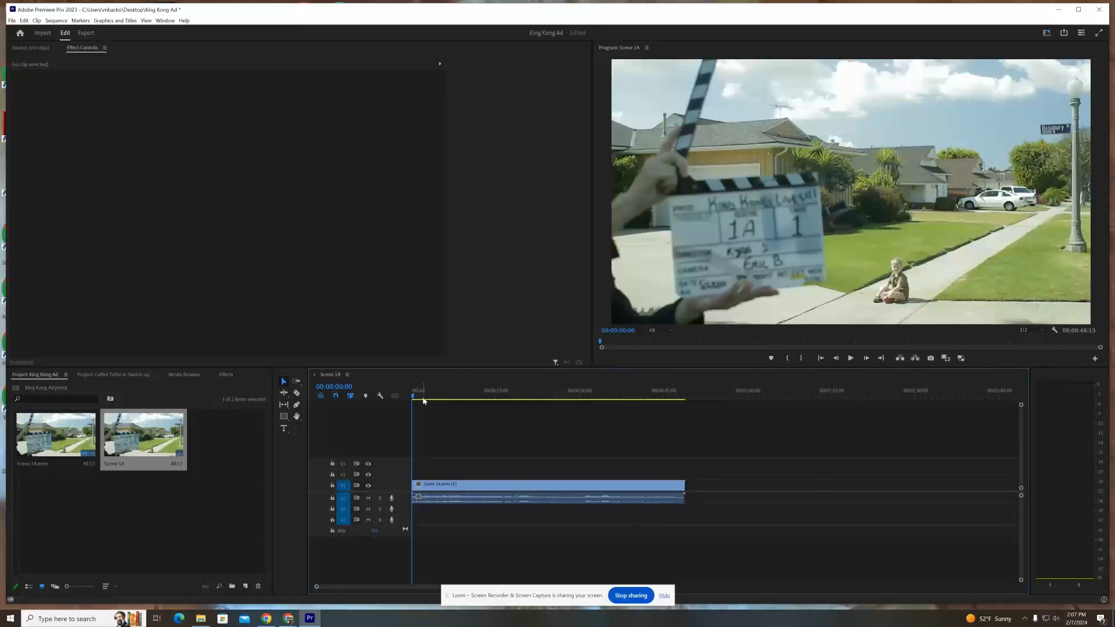
Step: Find the start of the usable take in Scene 1A and split the clip at 00:00:36:00 with the Razor tool
drag(414, 401, 509, 407)
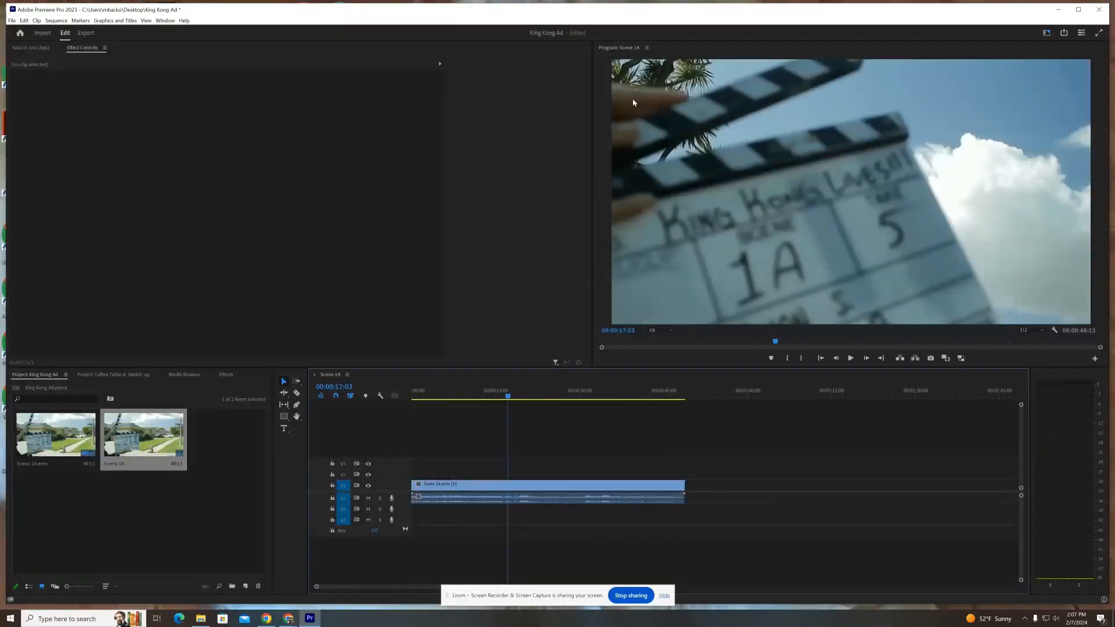
drag(509, 401, 614, 428)
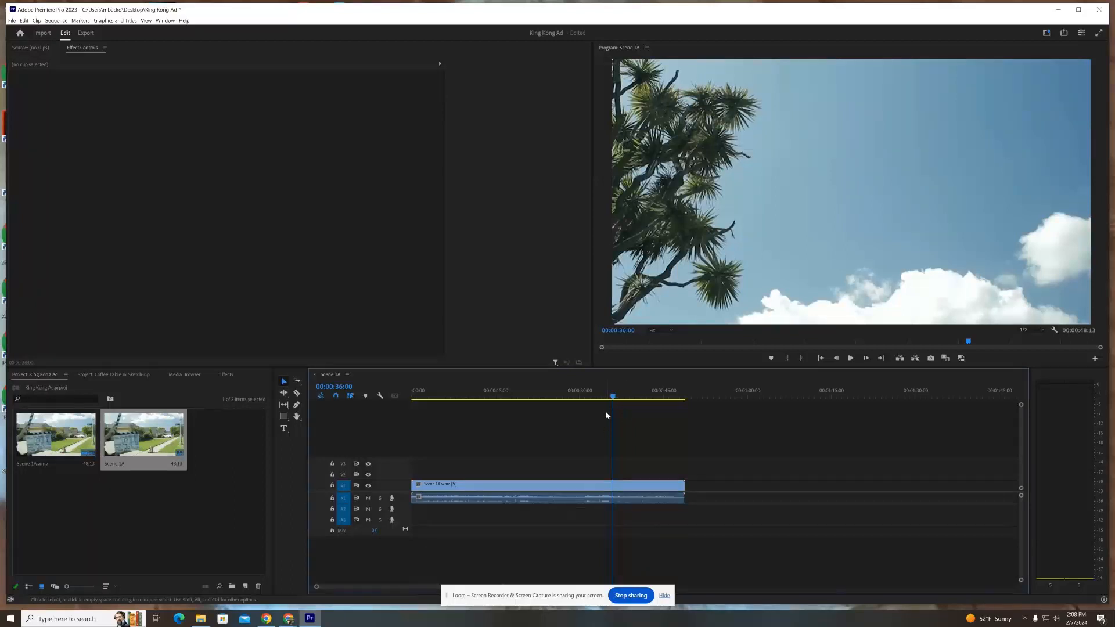
click(298, 396)
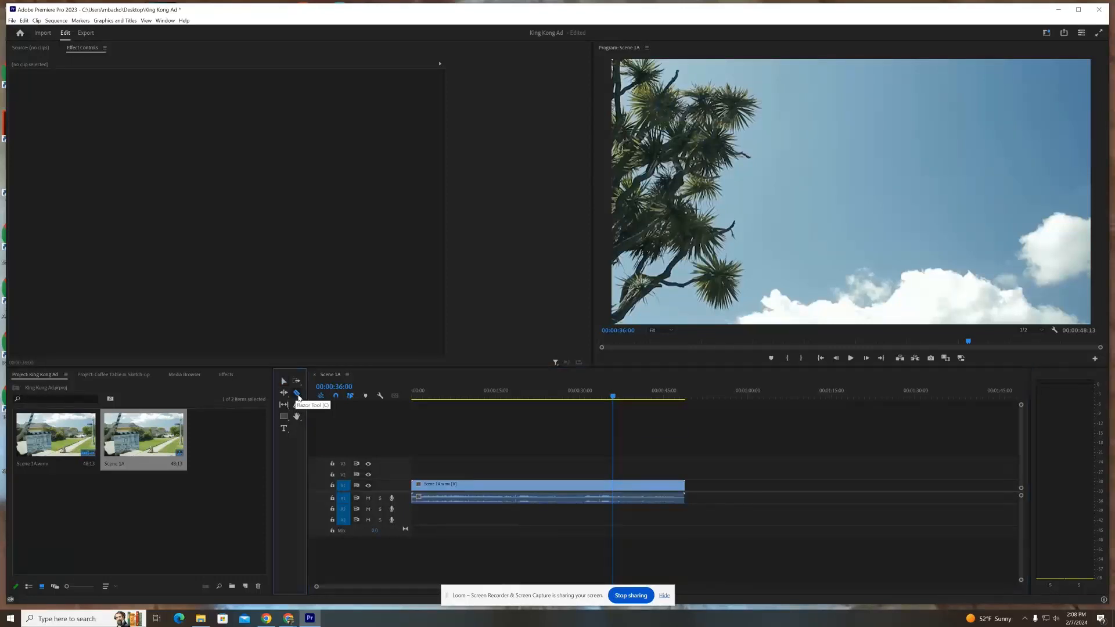
click(616, 486)
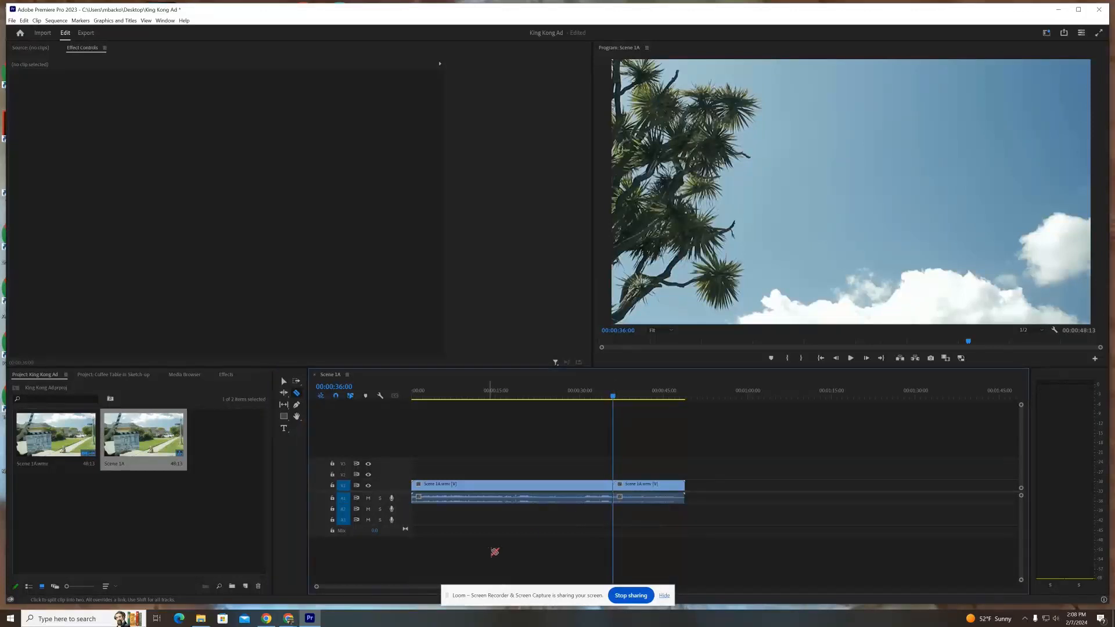
Step: Delete the unusable part of Scene 1A before the cut and move the remaining piece to the start of the timeline
click(283, 382)
click(512, 487)
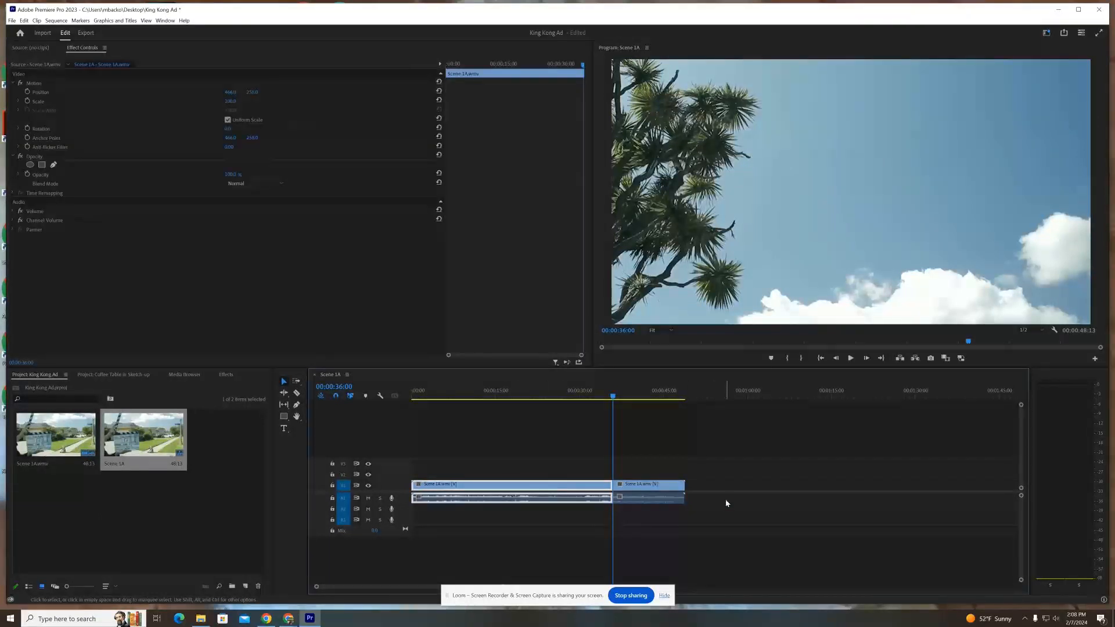
key(Delete)
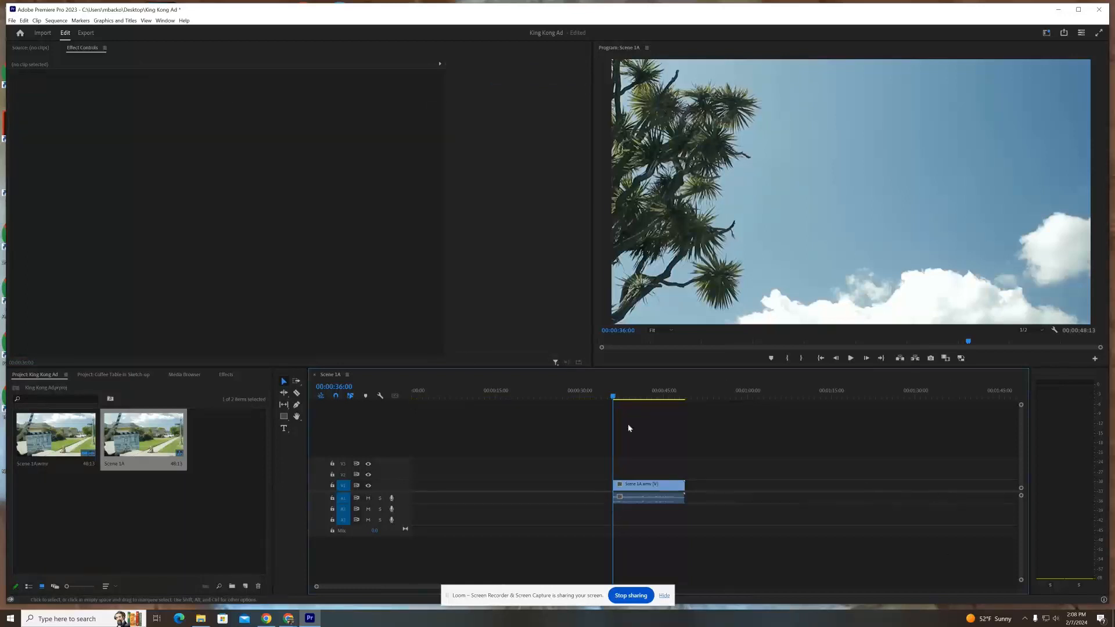
click(659, 489)
drag(665, 491, 423, 484)
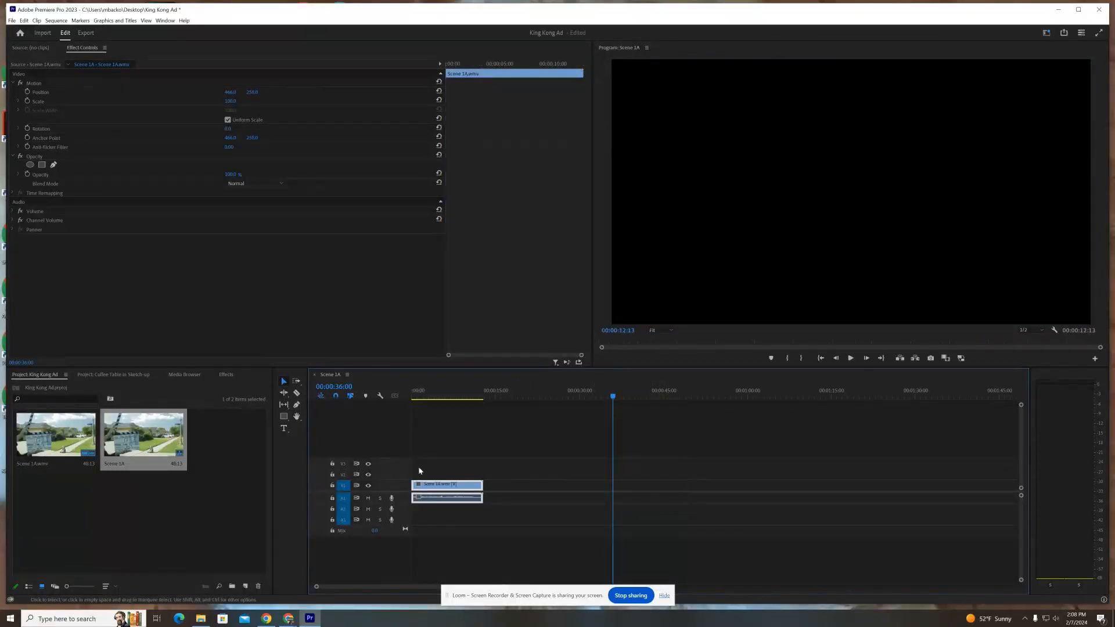
Step: Find the last usable frame of Scene 1A and trim the clip's end to 00:00:11:02
click(612, 400)
drag(611, 399, 472, 411)
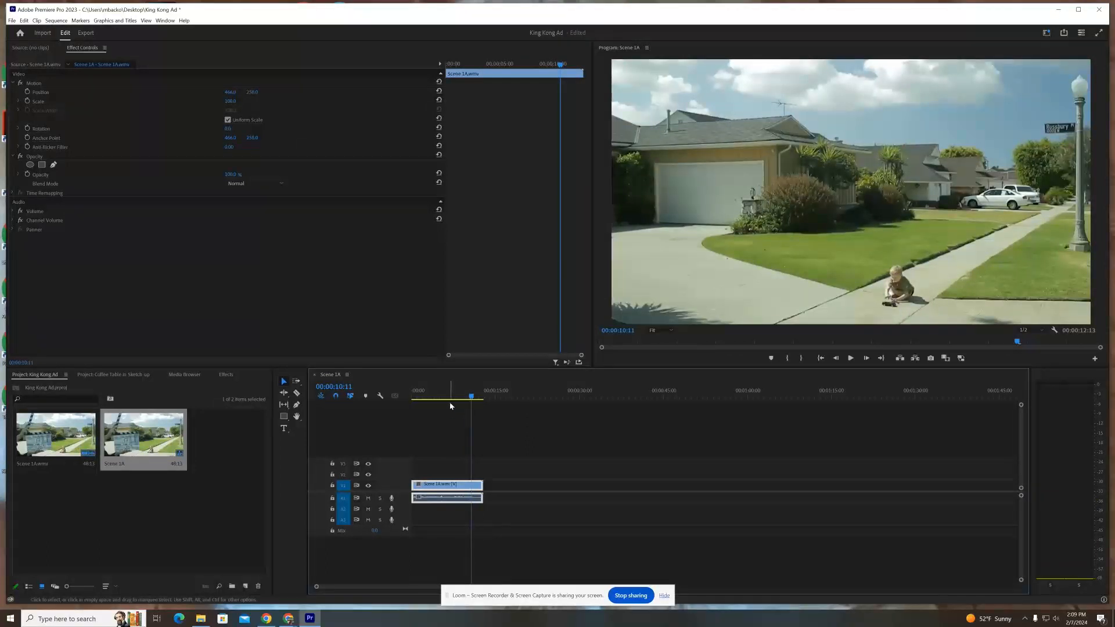
key(Right)
key(Right)
key(Right)
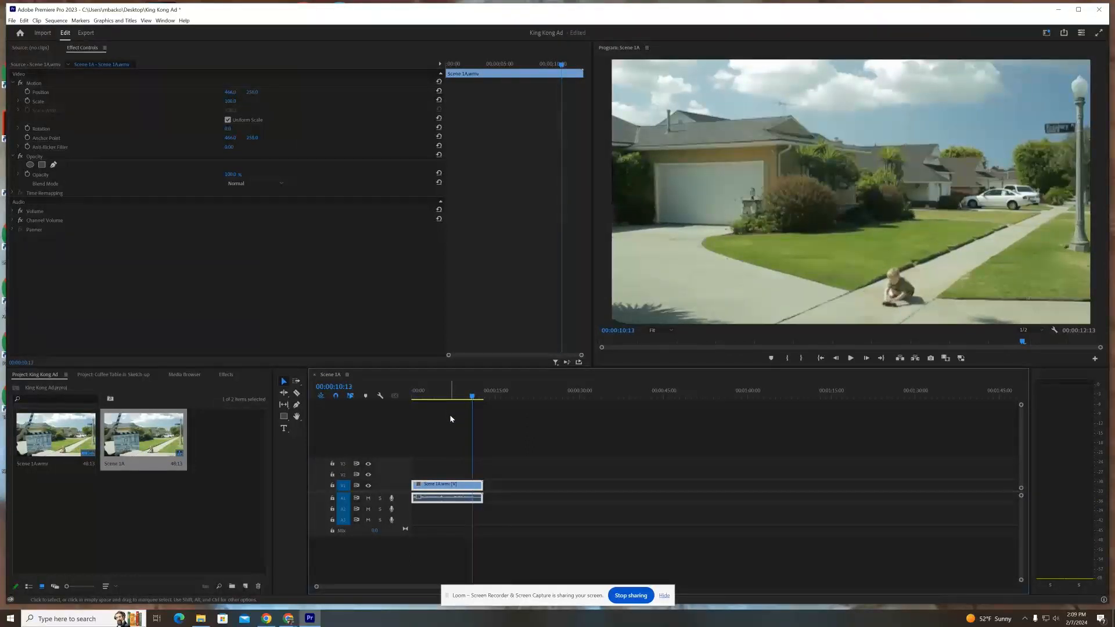
key(Right)
key(Right)
key(Right)
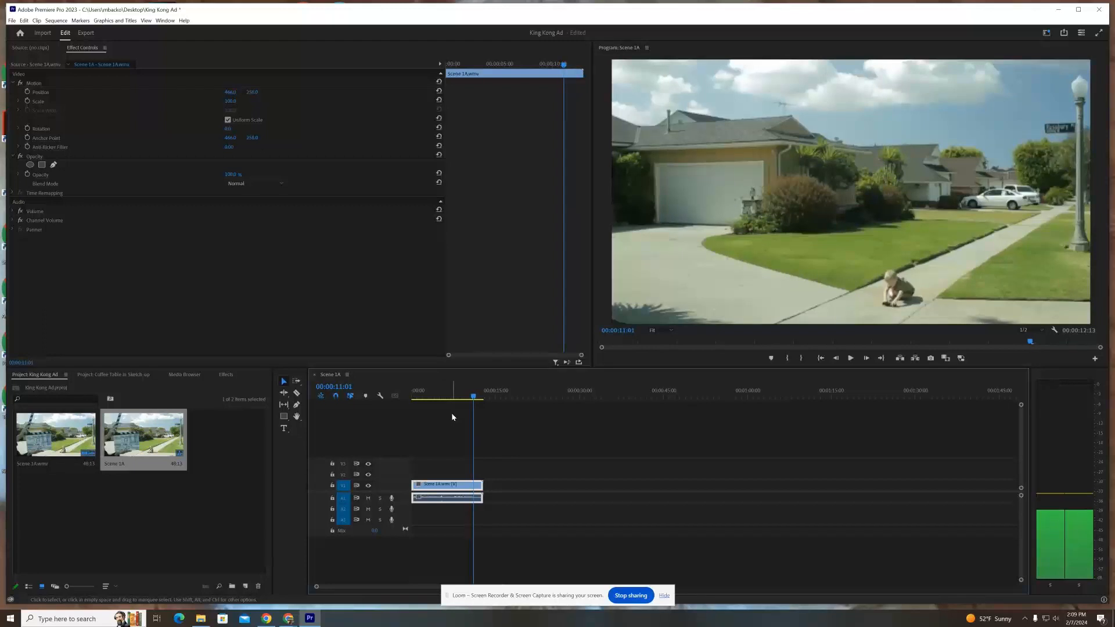
key(Right)
key(Left)
key(Right)
key(Left)
key(Right)
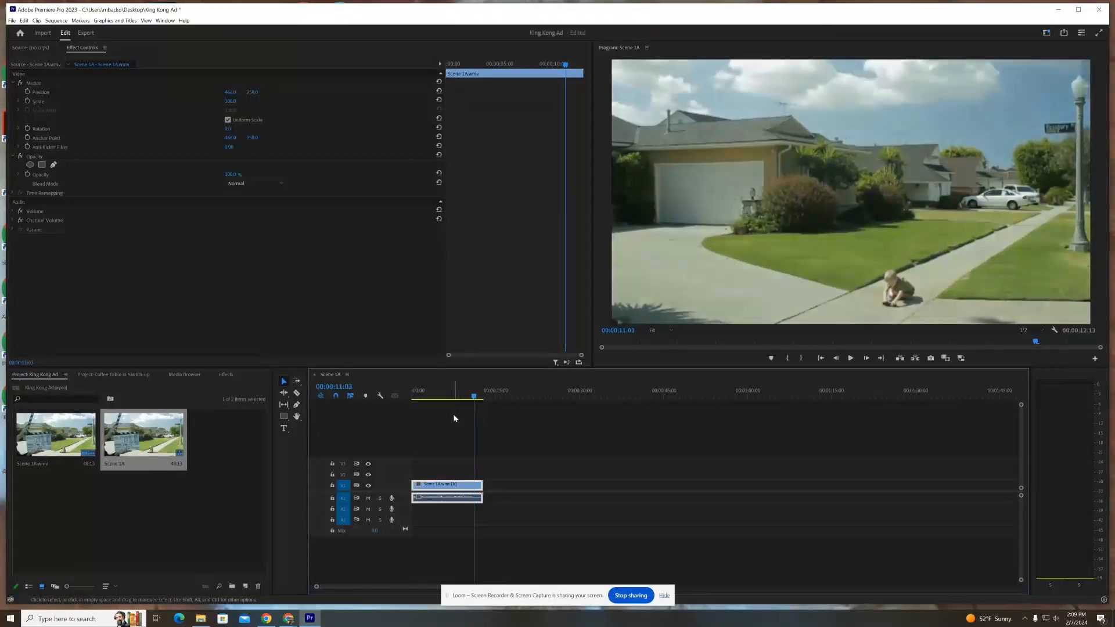
key(Left)
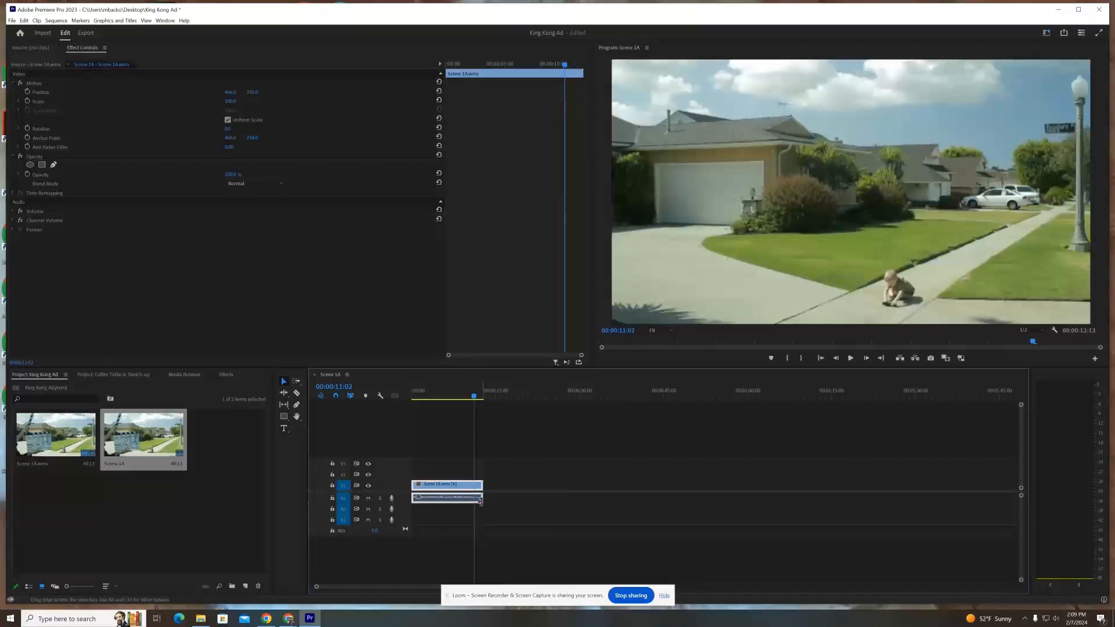
drag(540, 596, 953, 15)
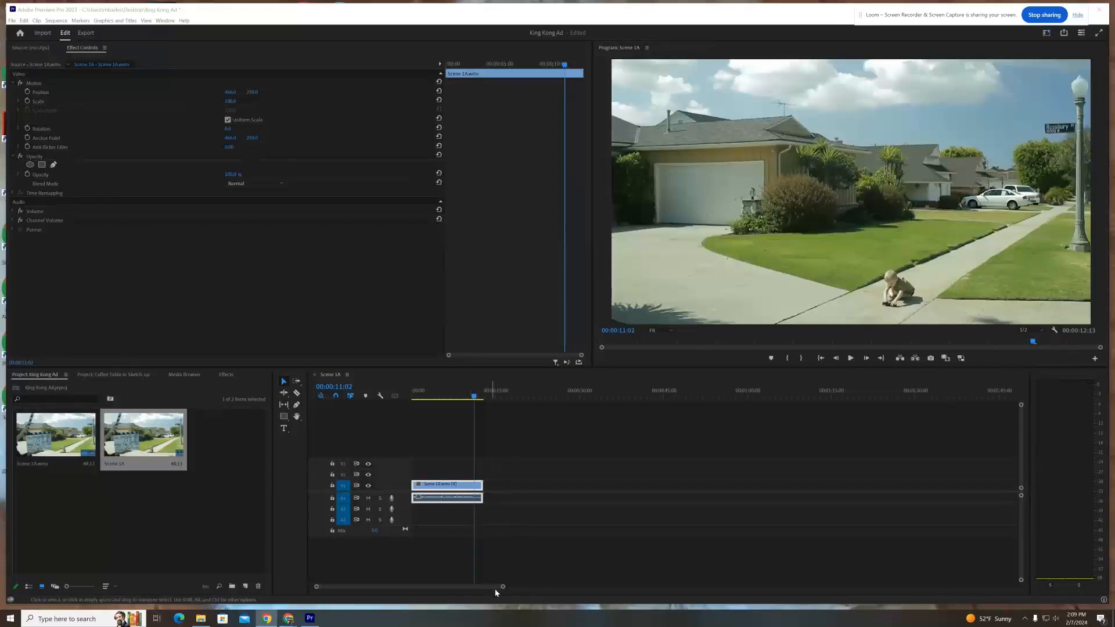
drag(503, 586, 446, 588)
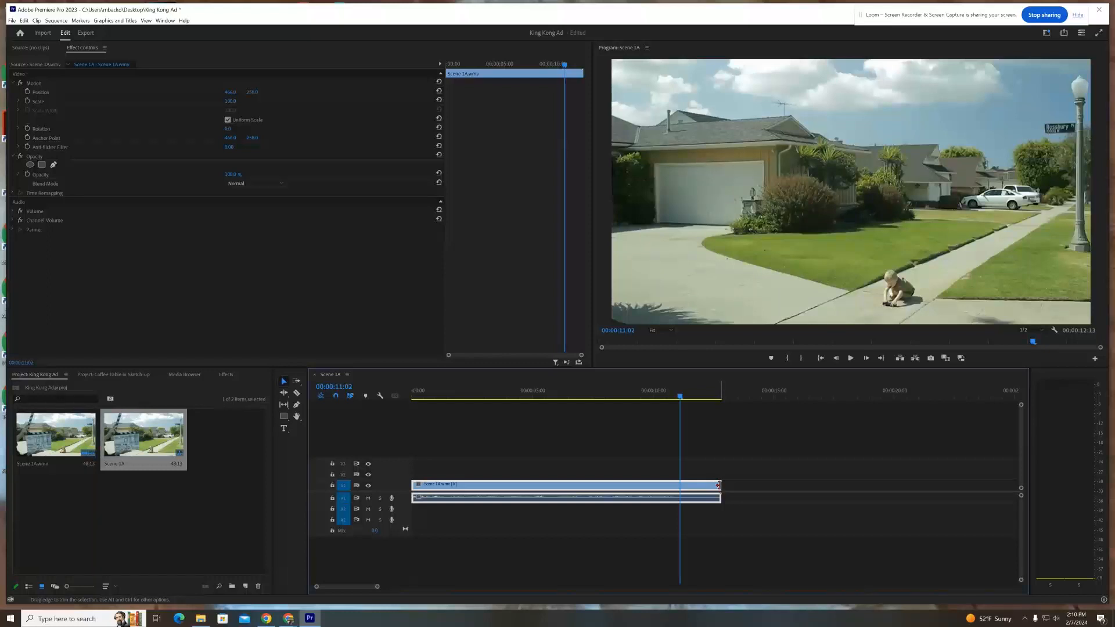
drag(718, 485, 680, 485)
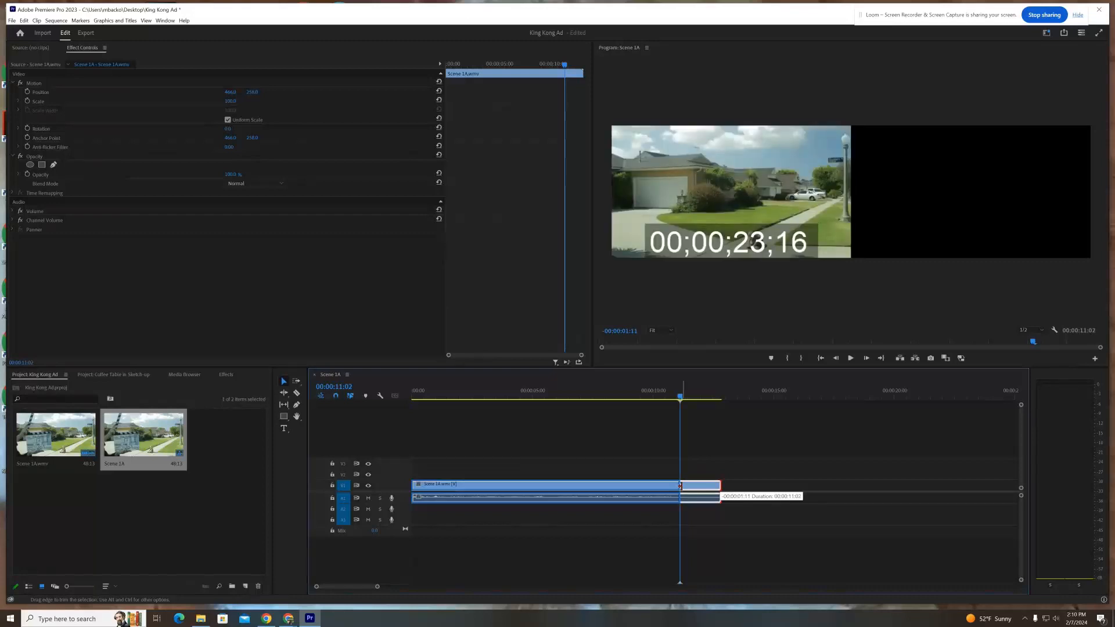
drag(681, 485, 681, 486)
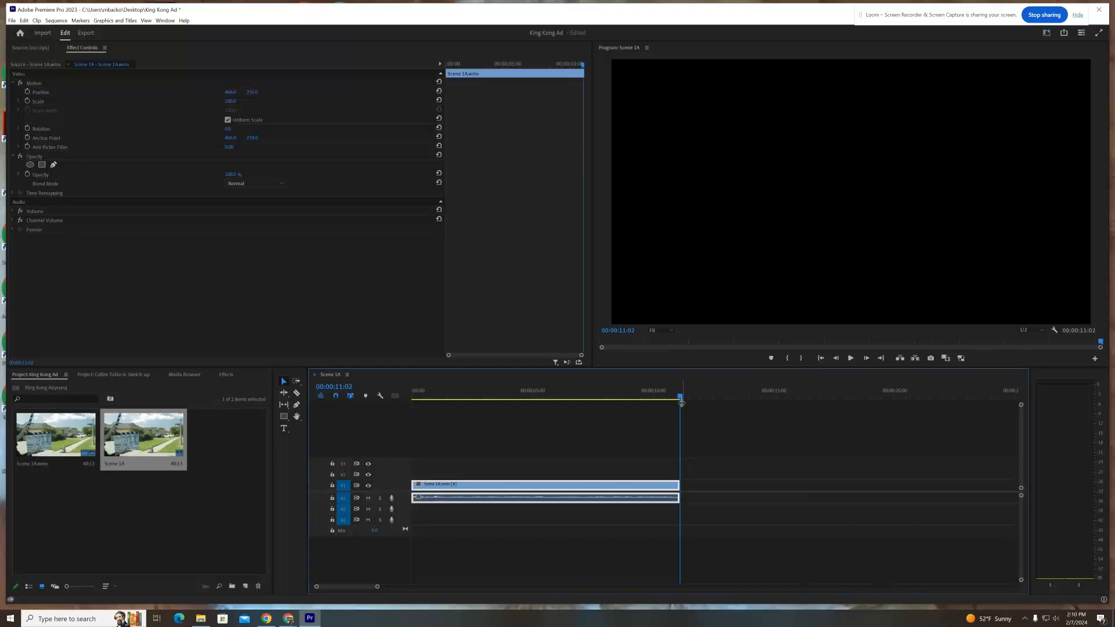
Step: Examine the frames around the trimmed end of Scene 1A one by one for a leftover shot change
key(Left)
key(Right)
key(Left)
key(Left)
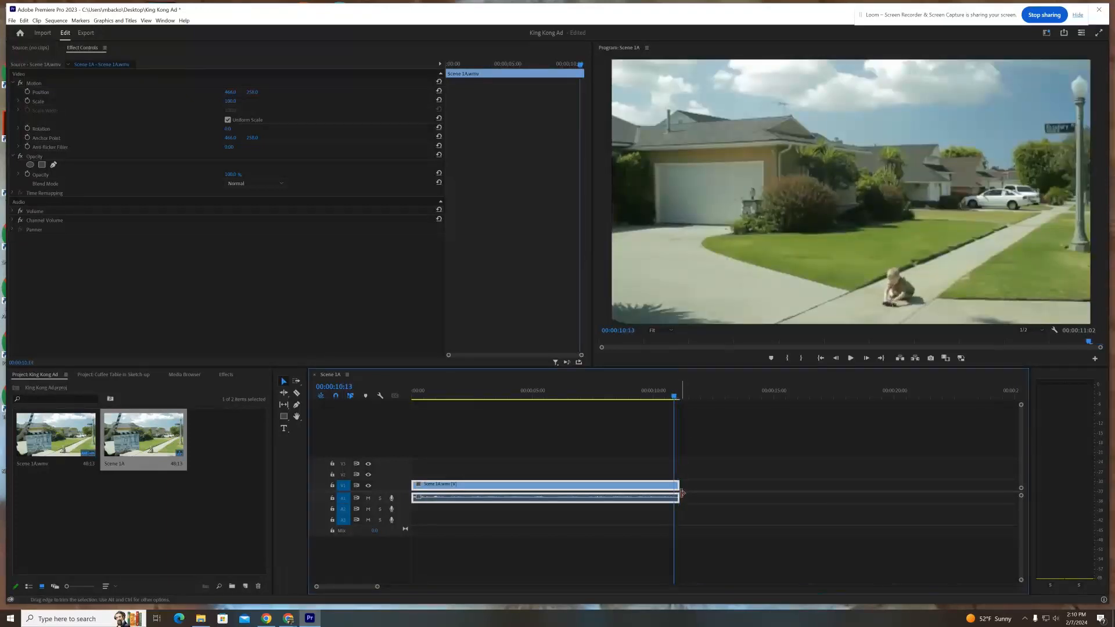
key(Right)
key(Right)
key(Left)
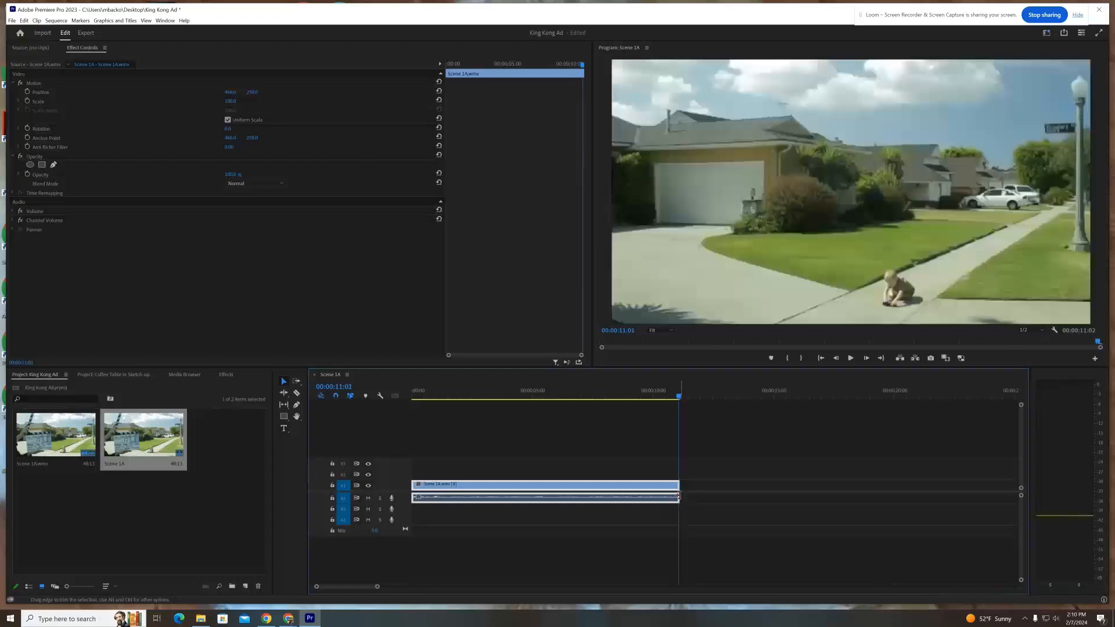
key(Right)
key(Right)
key(Right)
key(Right)
key(Right)
key(Right)
key(Right)
key(Right)
key(Right)
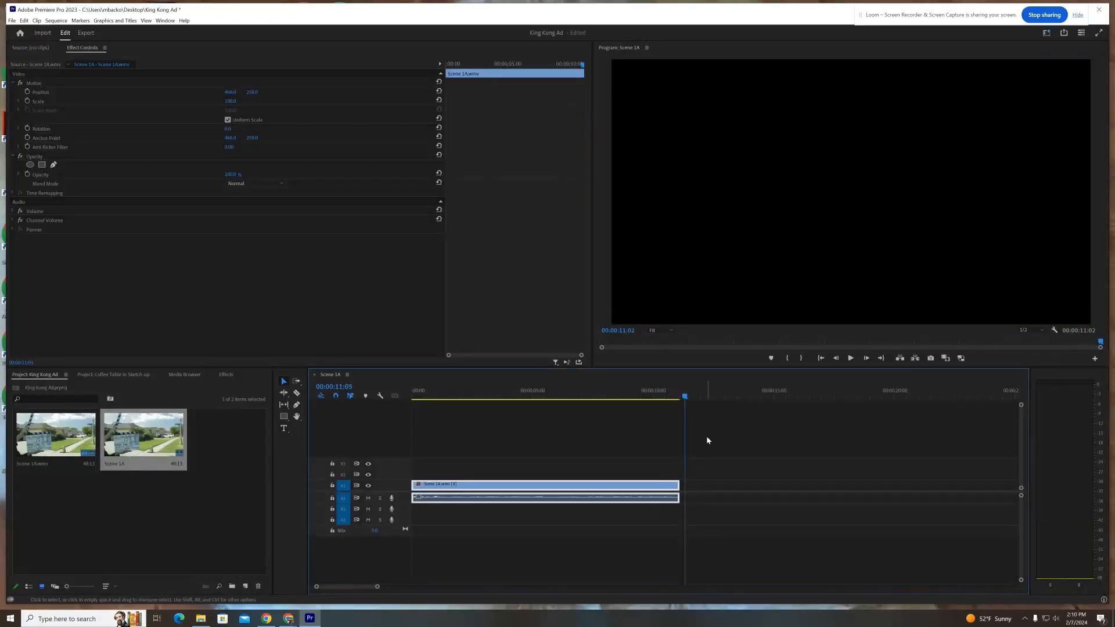
key(Left)
key(Left)
key(Left)
key(Left)
key(Left)
key(Left)
key(Left)
key(Left)
key(Left)
key(Left)
key(Left)
key(Left)
key(Left)
key(Left)
key(Left)
key(Left)
key(Left)
key(Left)
key(Left)
key(Left)
key(Left)
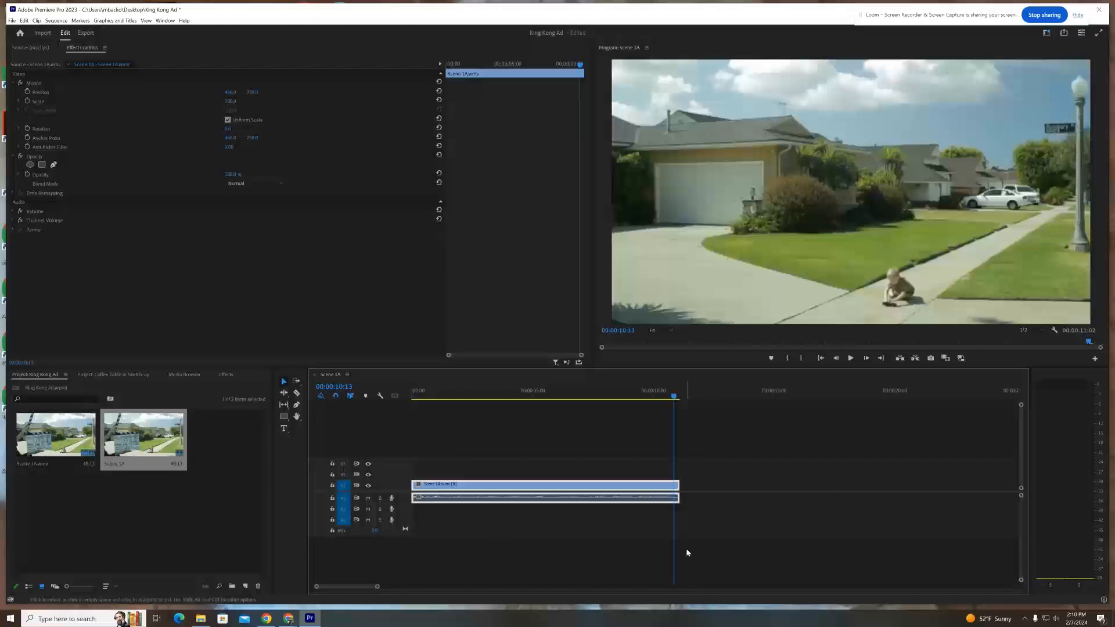
Step: Add the Scene 1B clip from the Raw Footage folder after Scene 1A, leaving a small gap between the two clips
click(201, 619)
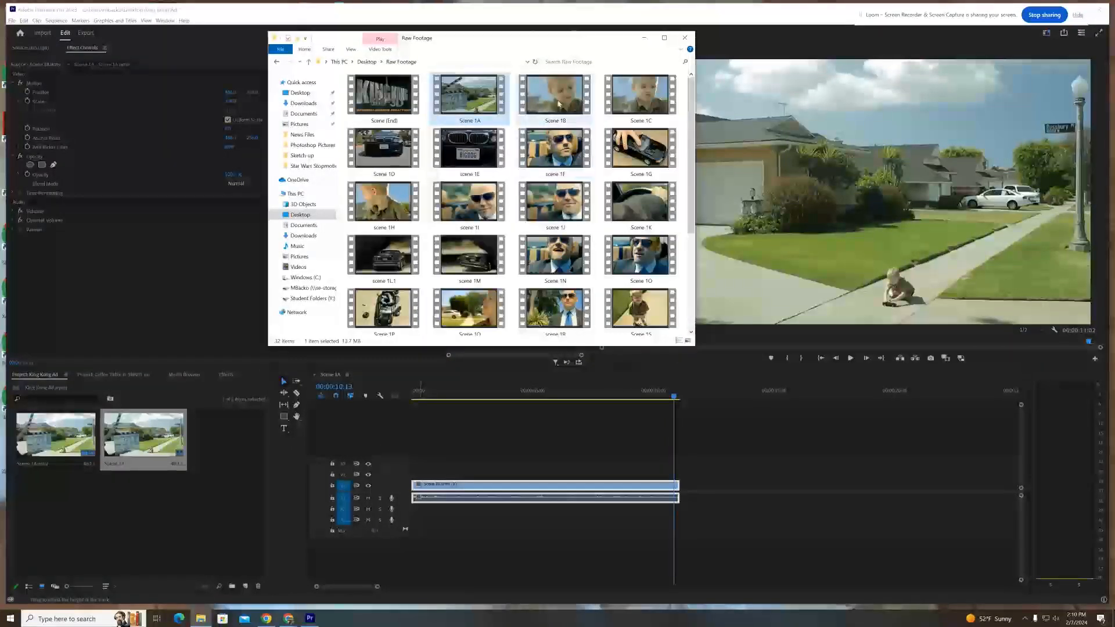
click(558, 100)
drag(667, 252, 681, 493)
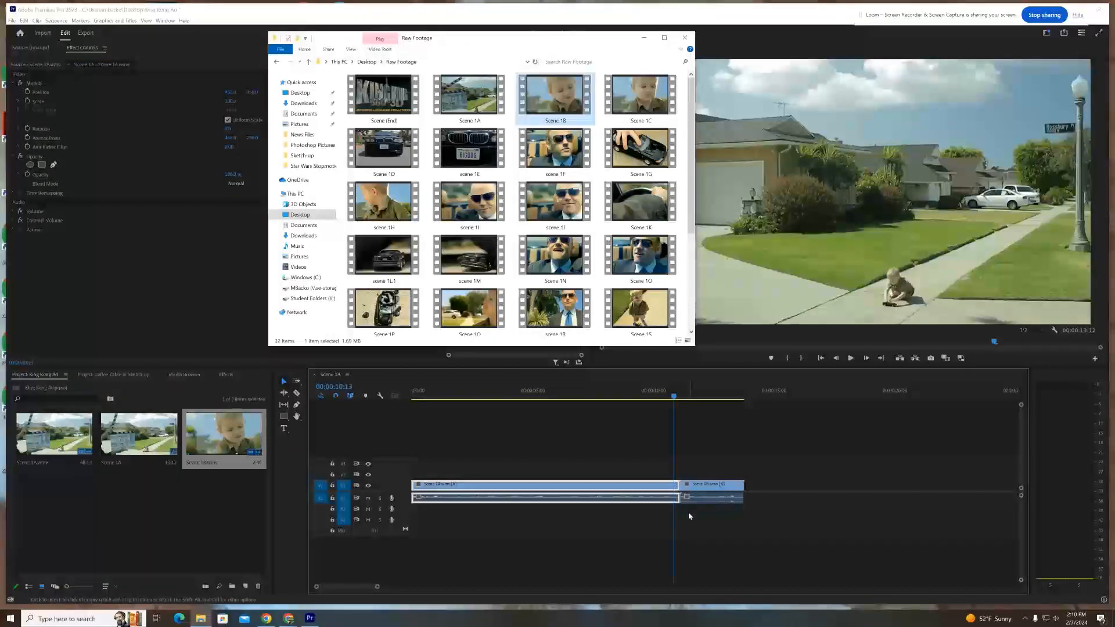
drag(720, 492, 738, 491)
Step: Find the stray opening frame of Scene 1B and trim the clip's start to 00:00:11:14
click(698, 395)
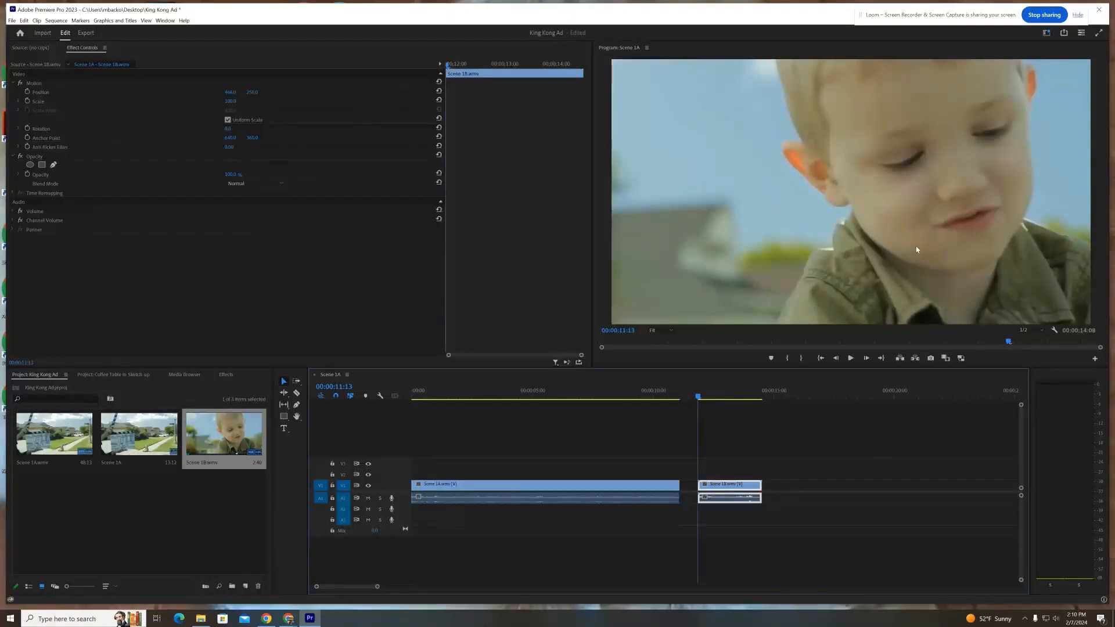
key(Right)
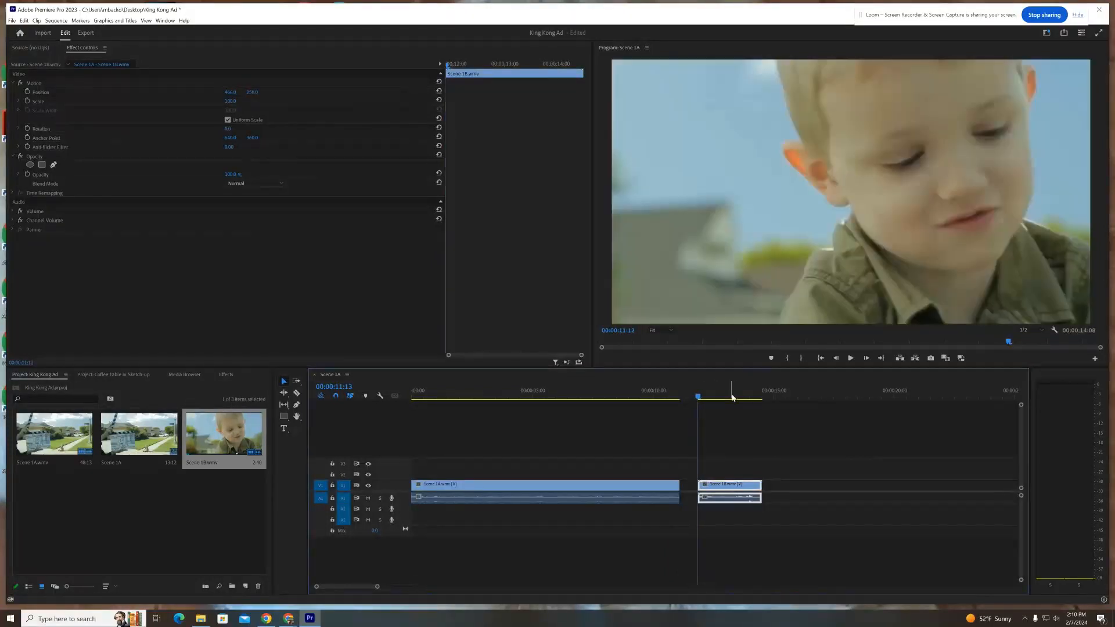
key(Left)
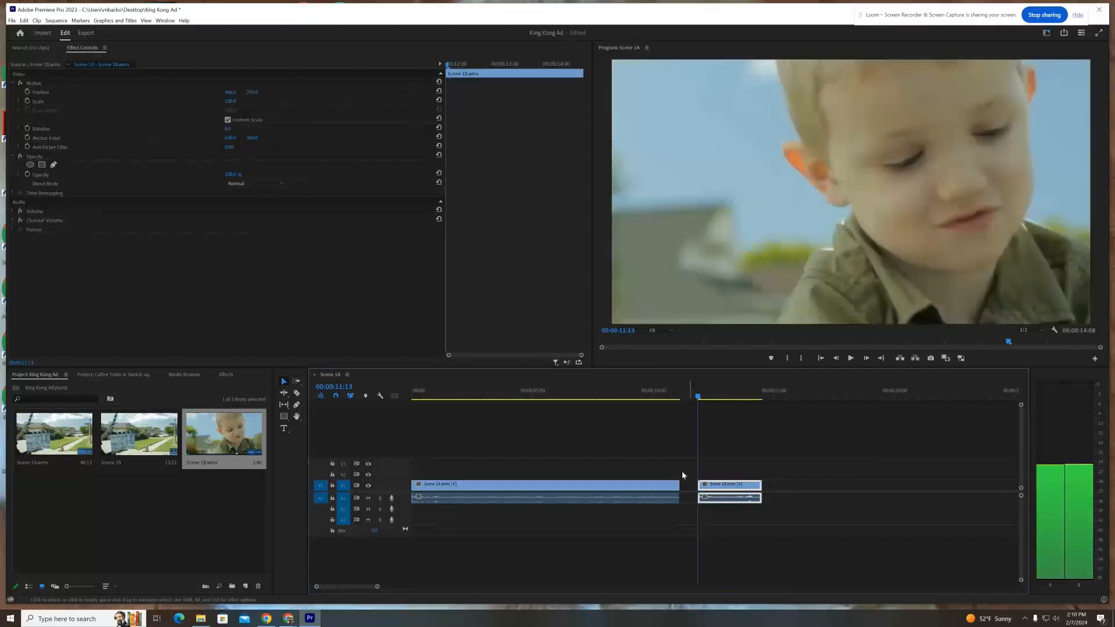
key(Right)
key(Left)
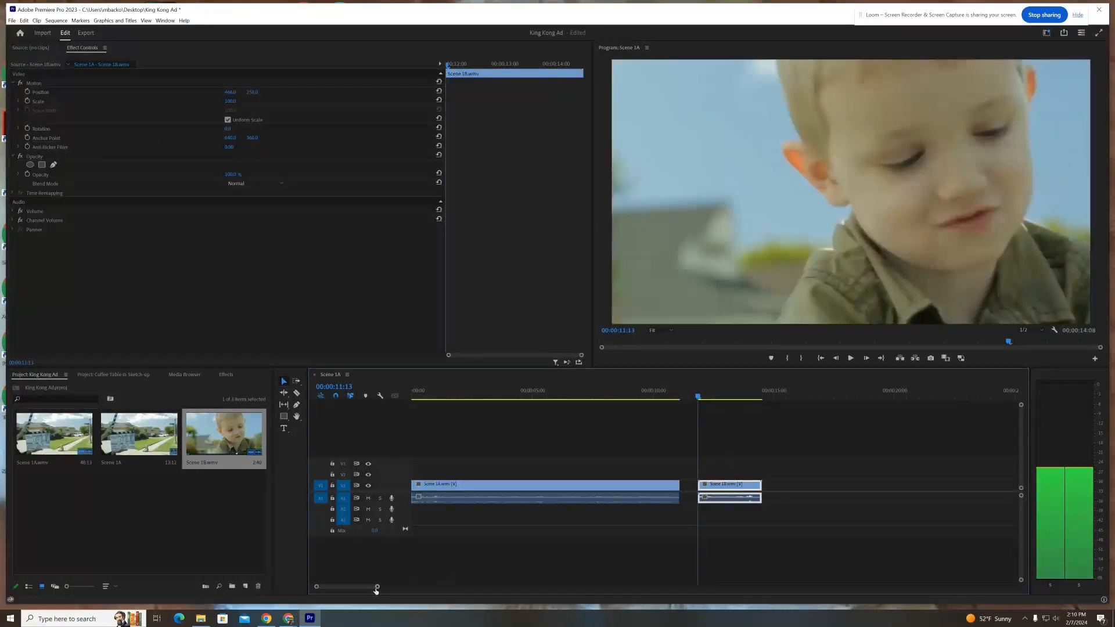
drag(376, 590, 349, 588)
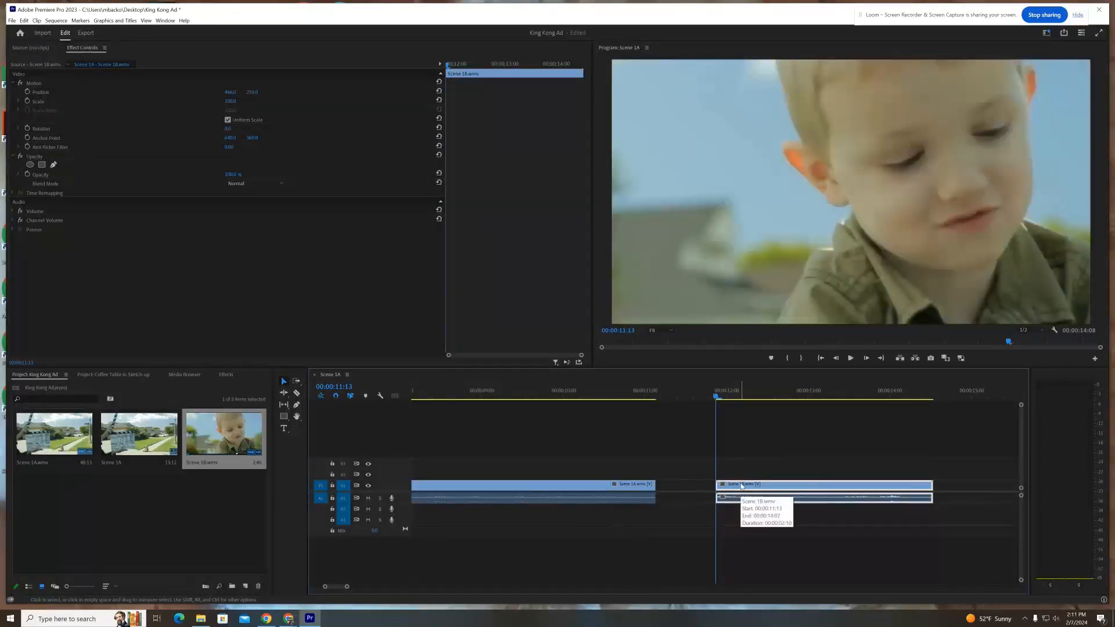
key(Right)
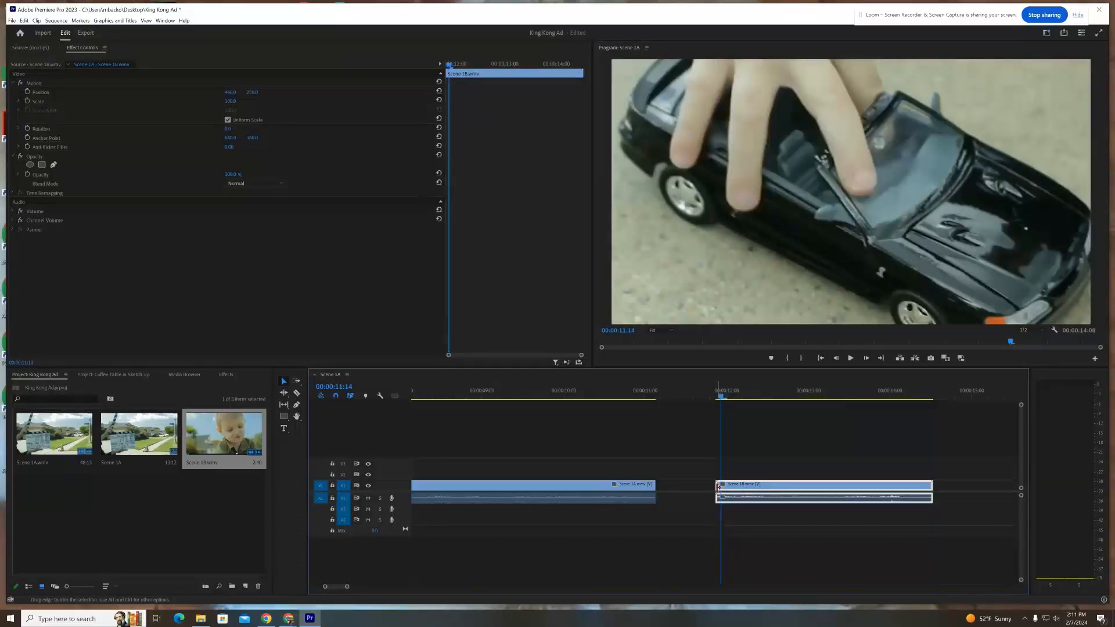
key(Left)
key(Right)
drag(719, 485, 722, 488)
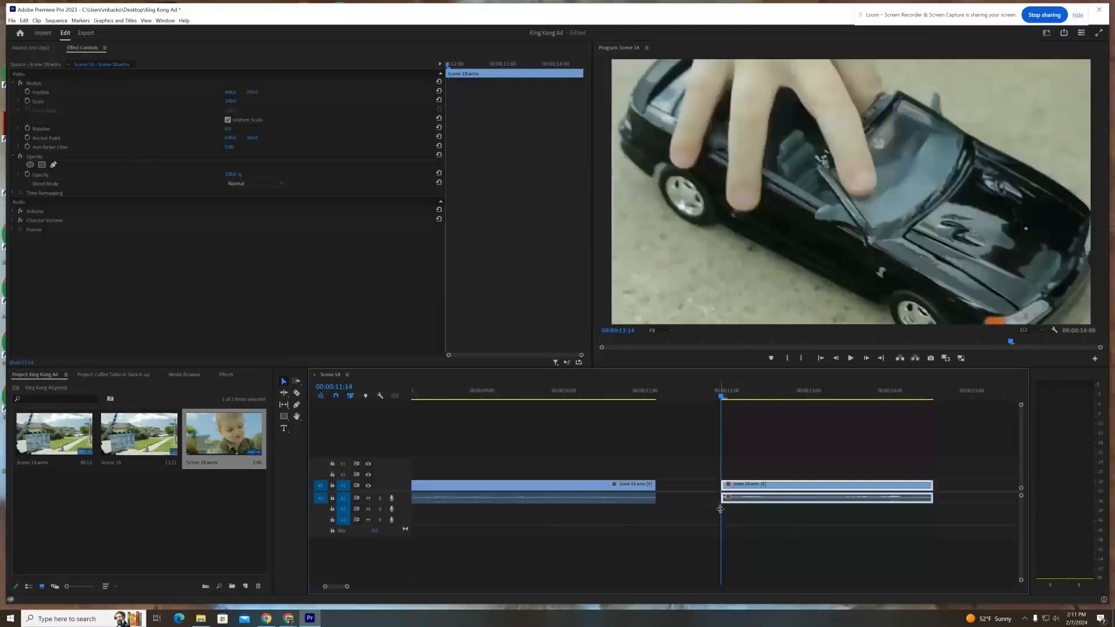
key(Left)
key(Right)
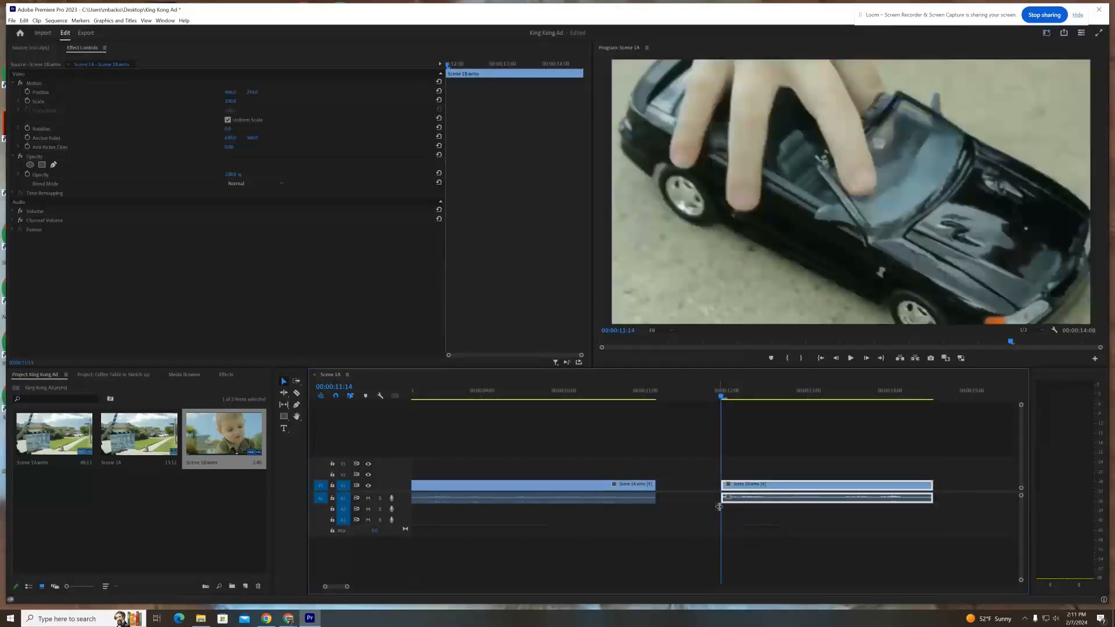
Step: Play Scene 1B to find where the toy car shot finishes and trim the clip's end to 00:00:14:03
key(space)
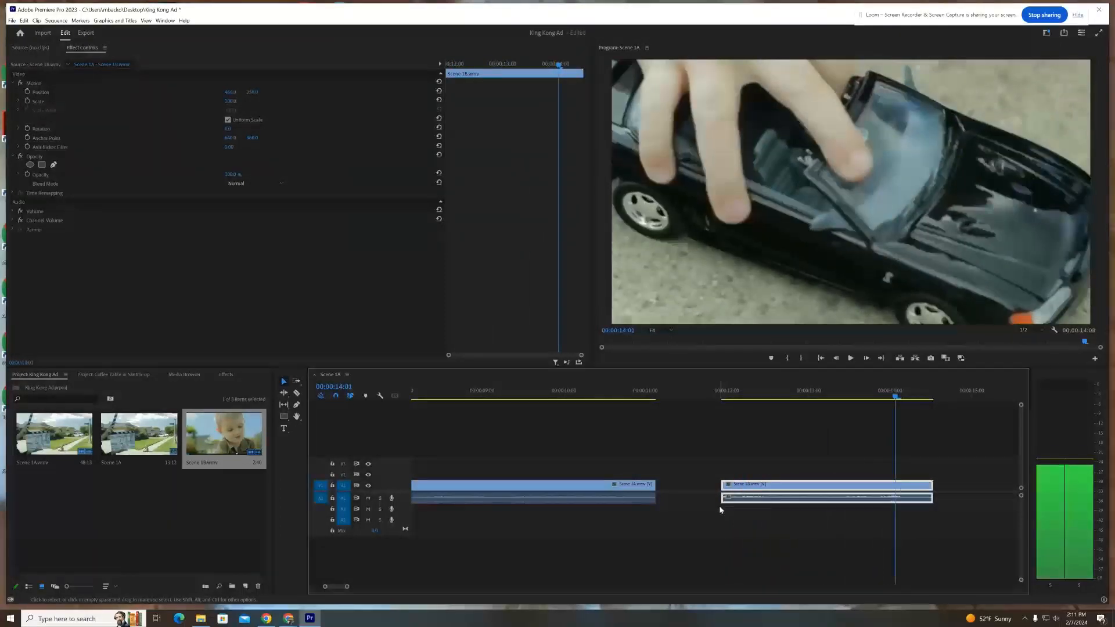
key(space)
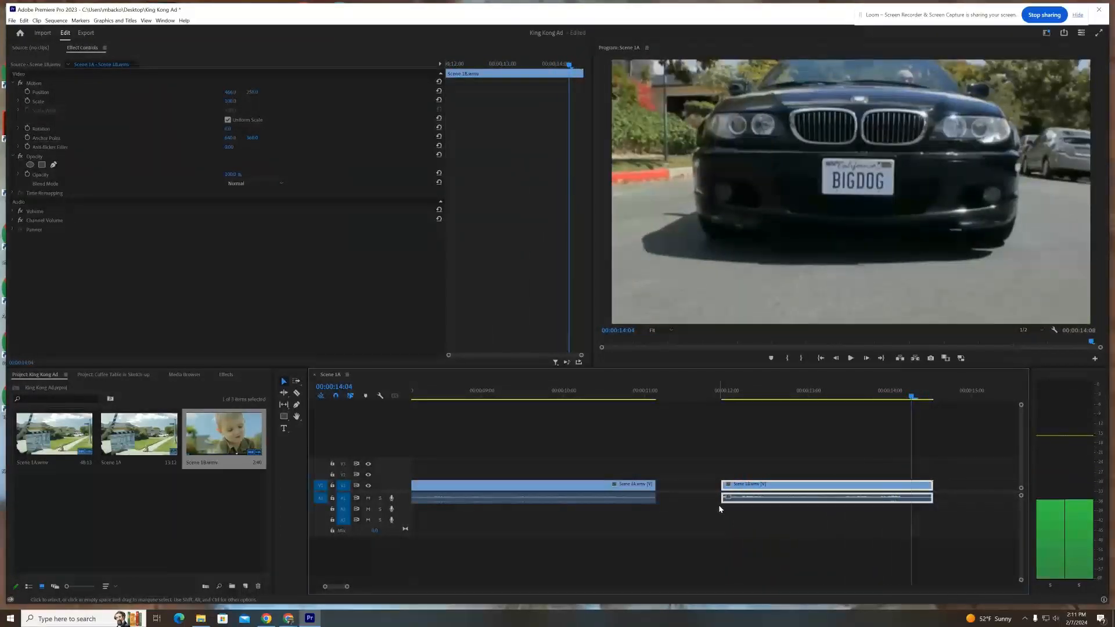
key(Left)
key(Right)
key(Left)
key(Right)
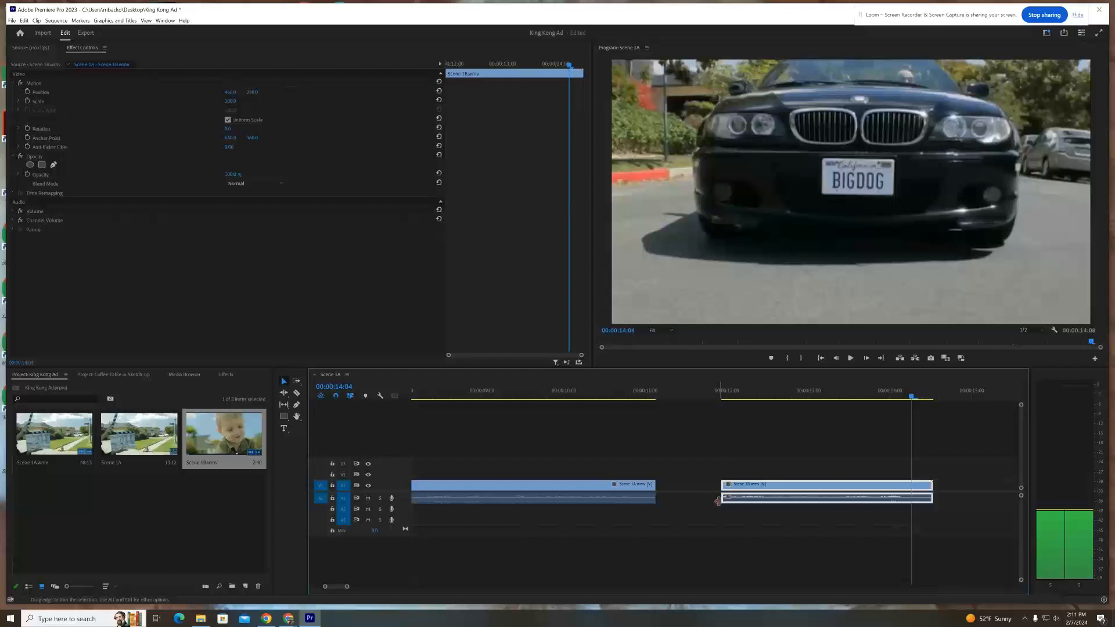
key(Left)
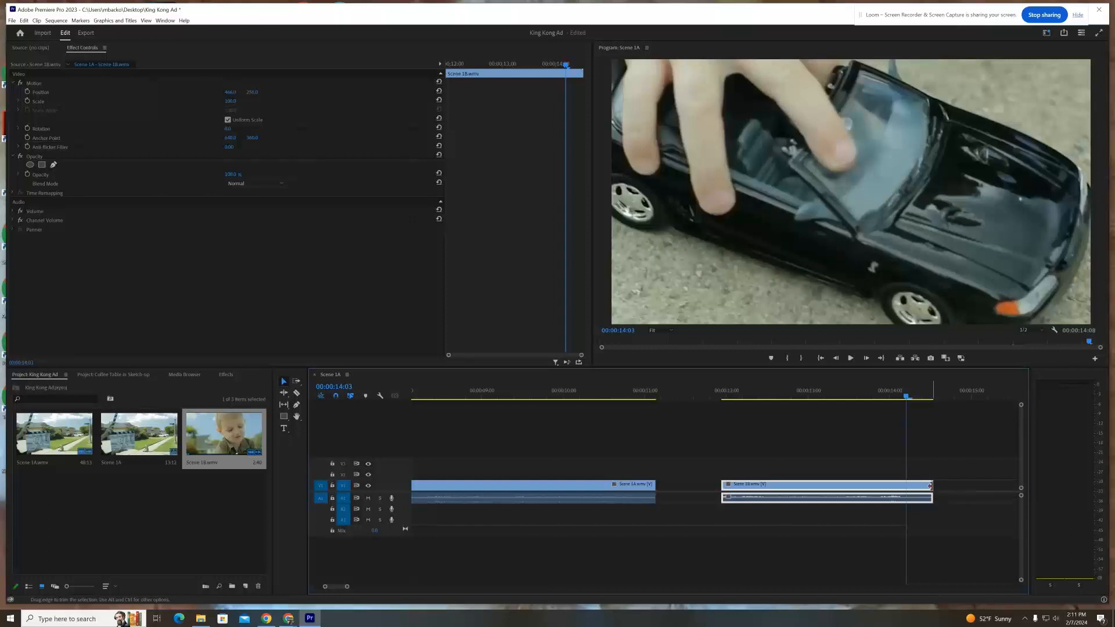
drag(931, 485, 904, 484)
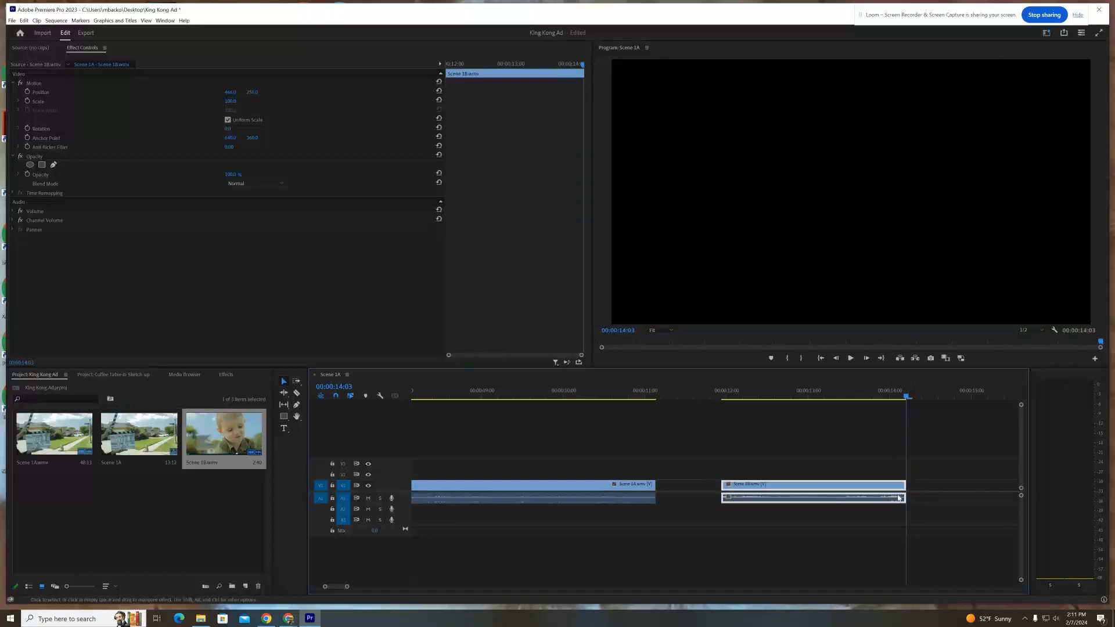
Step: Examine the trimmed Scene 1B clip frame by frame for stray frames from other shots
click(895, 399)
key(Right)
key(Left)
key(Left)
key(Left)
key(Left)
key(Left)
key(Left)
key(Left)
key(Left)
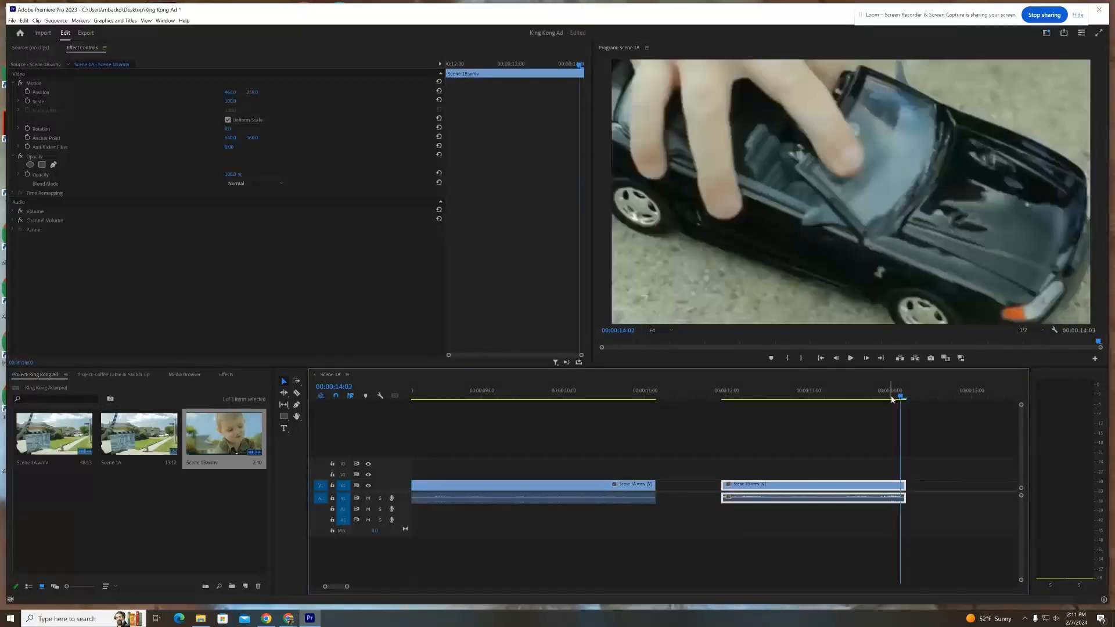
key(Left)
key(Left)
key(Left)
key(Left)
key(Left)
key(Left)
key(Left)
key(Left)
key(Left)
key(Left)
key(Left)
key(Left)
key(Left)
key(Left)
key(Left)
key(Left)
key(Left)
key(Left)
key(Left)
key(Left)
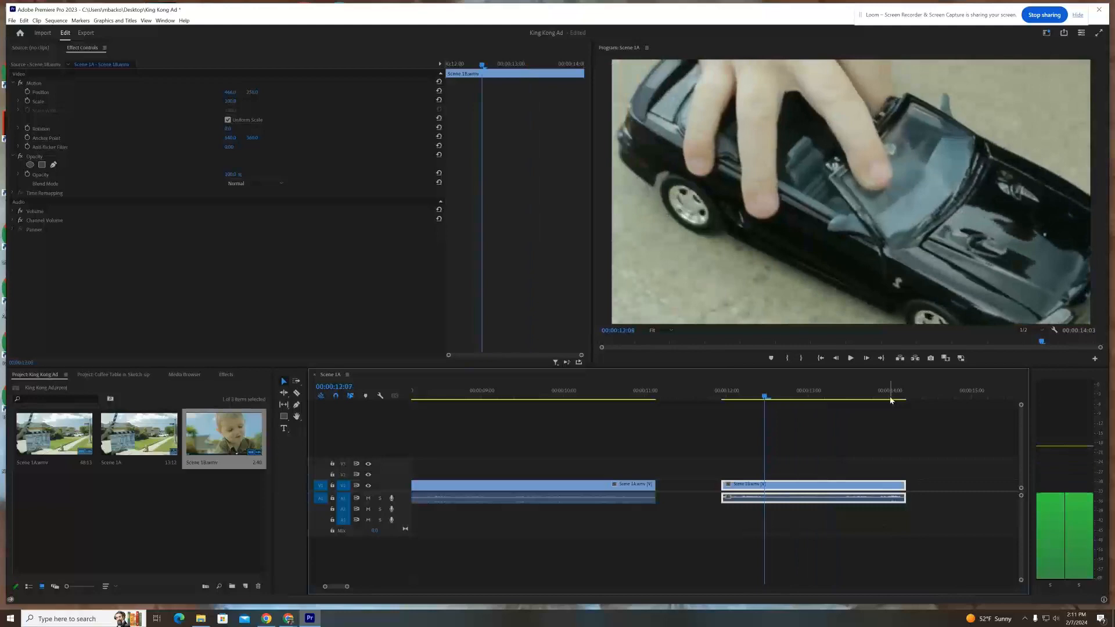
key(Right)
key(Right)
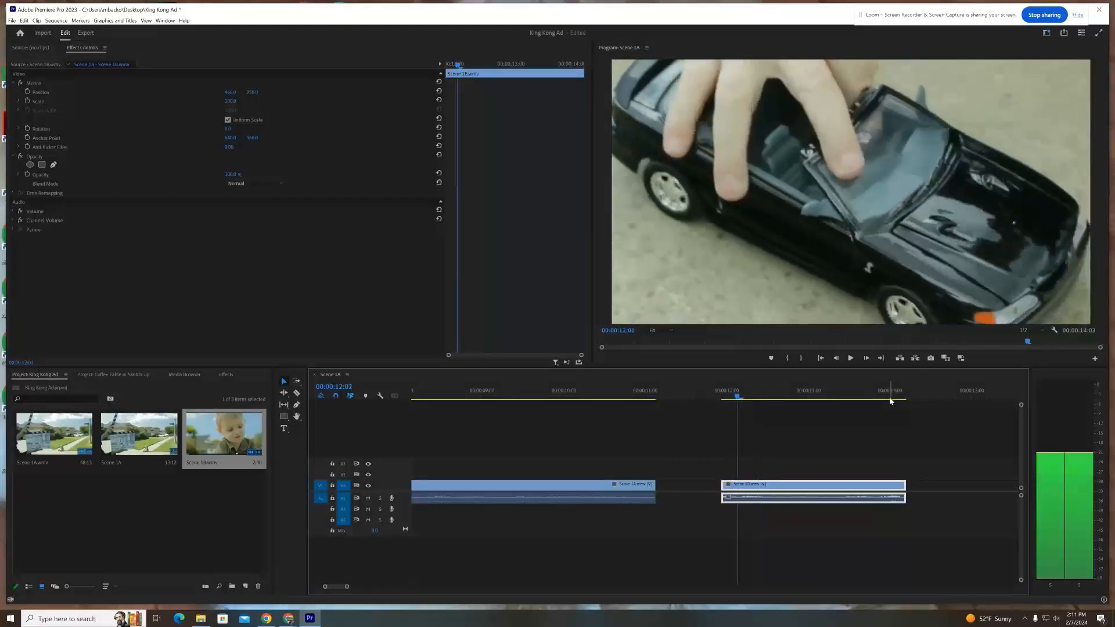
key(Right)
key(Right)
key(Right)
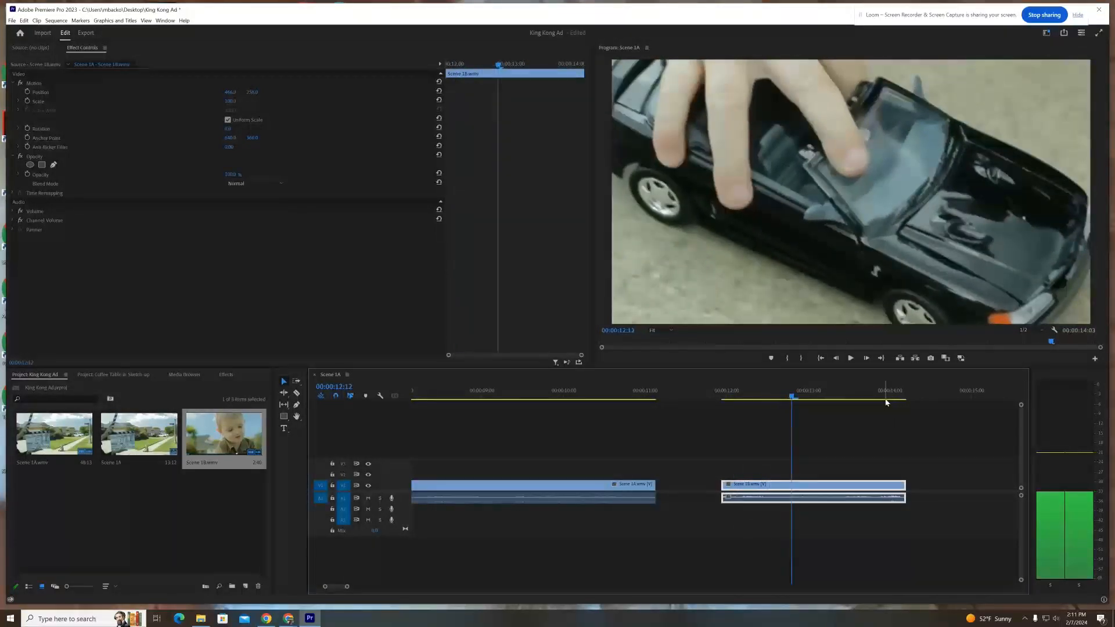
Step: Move the Scene 1B clip back against the end of Scene 1A to close the gap, and check its toy car shot
drag(843, 482, 783, 487)
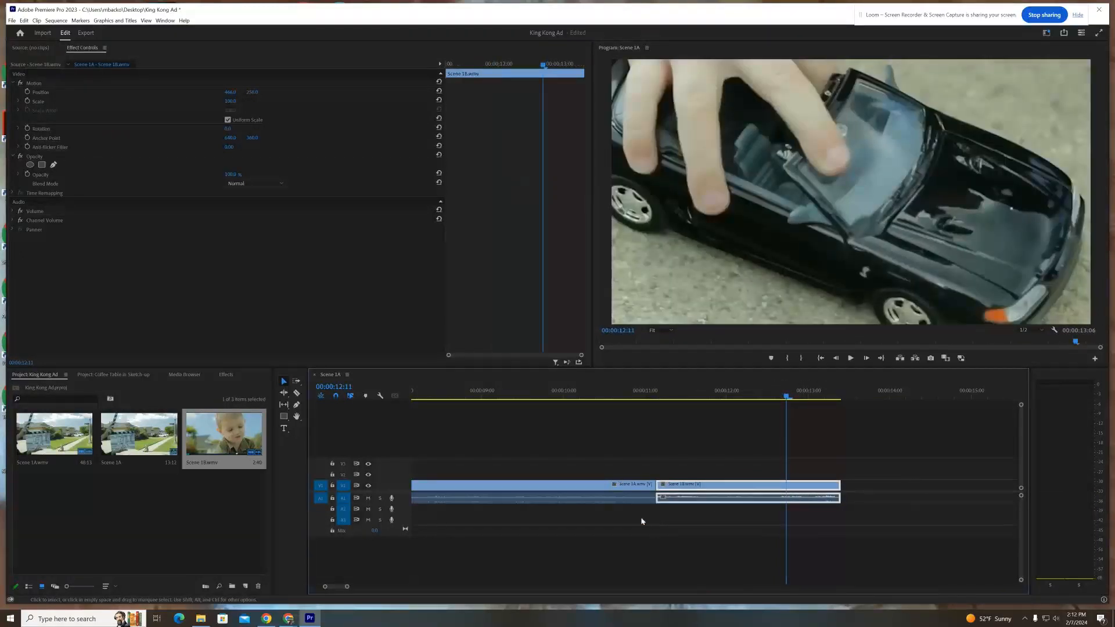
drag(646, 395, 703, 404)
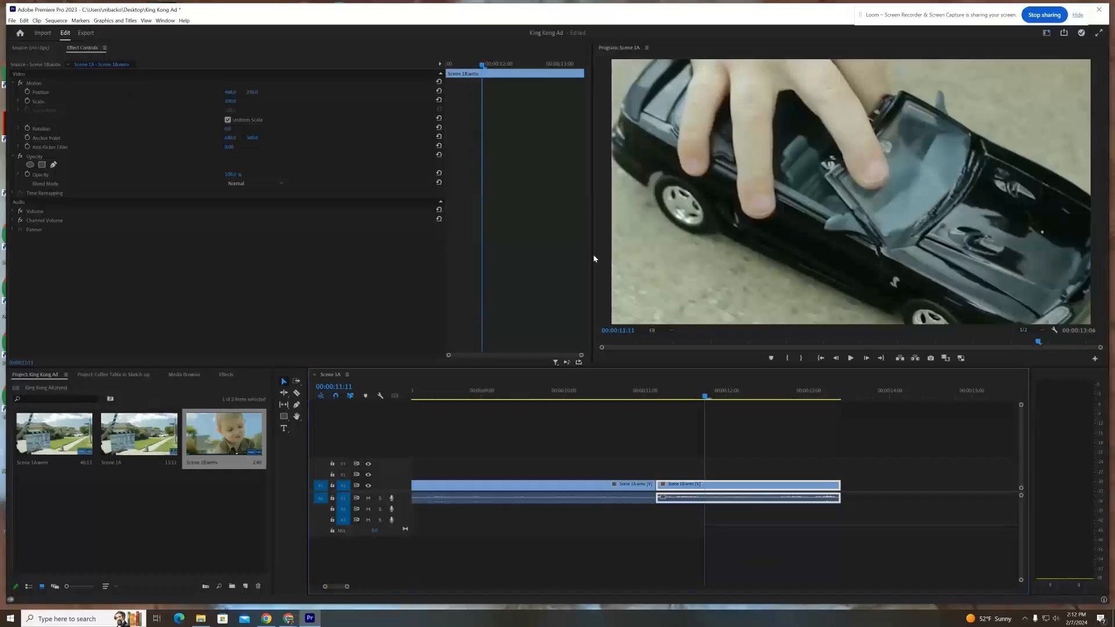
Step: Show the Scene 1B clip's effect controls with the Motion settings expanded and the Opacity settings collapsed
click(165, 20)
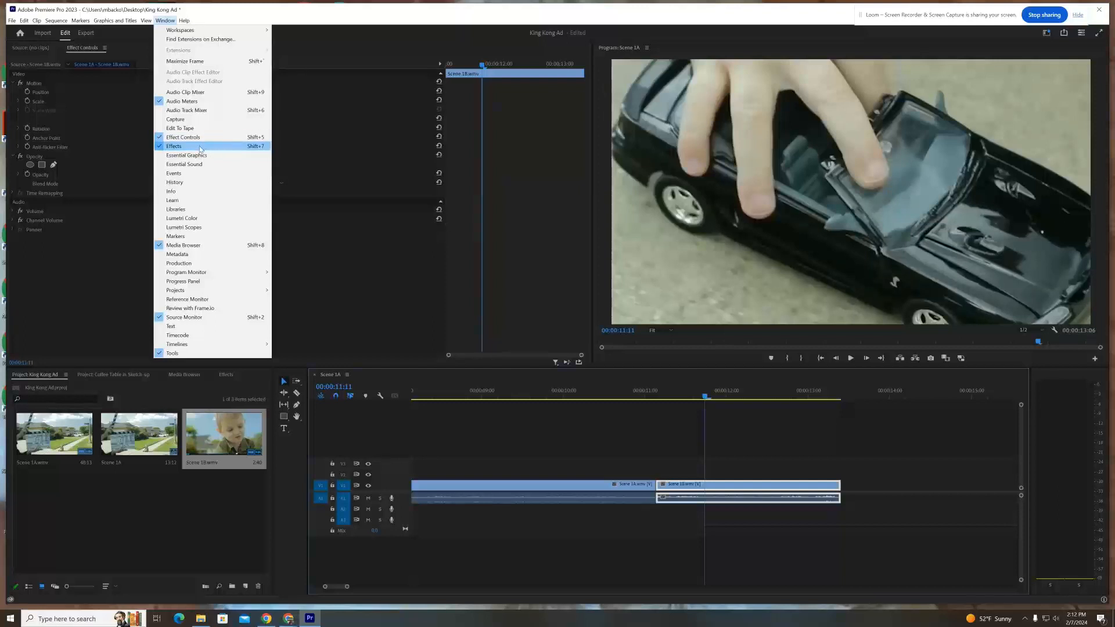
click(339, 21)
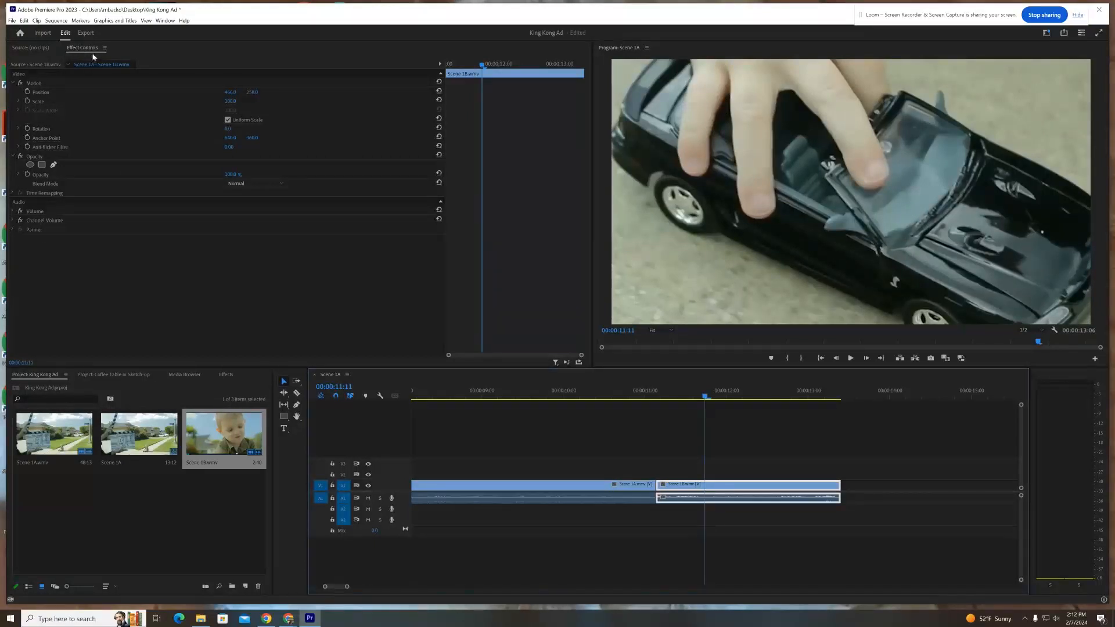
click(25, 48)
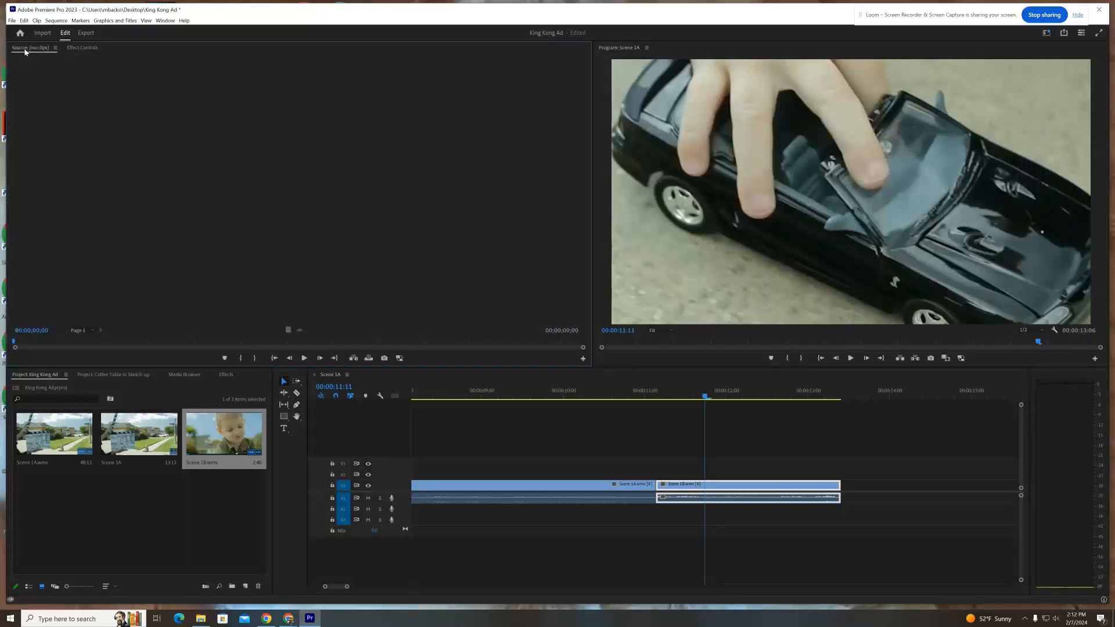
click(88, 49)
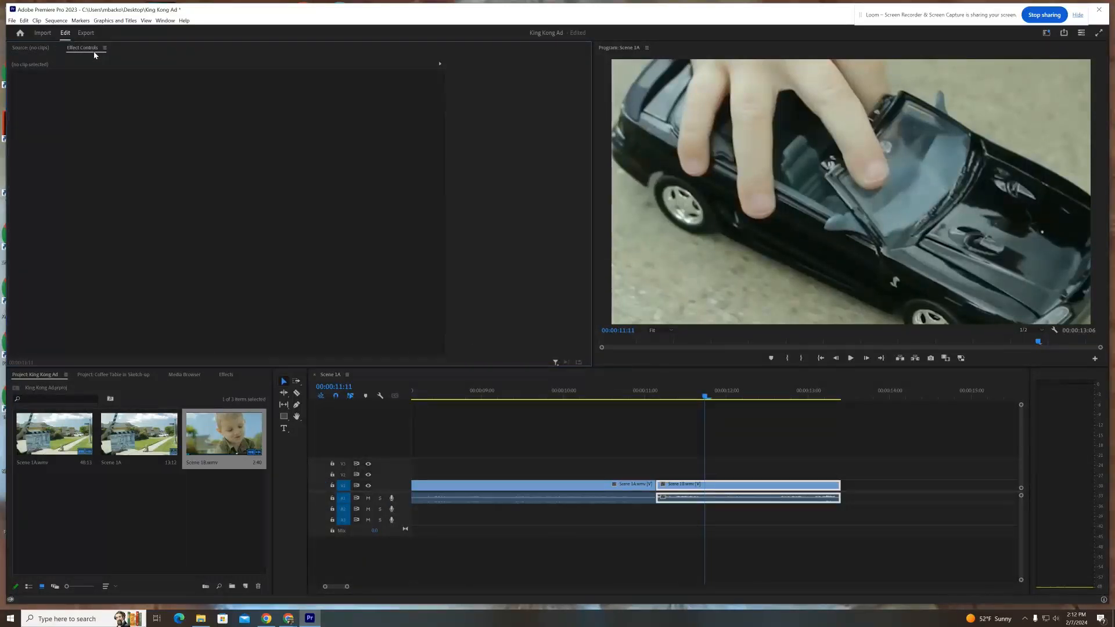
click(757, 488)
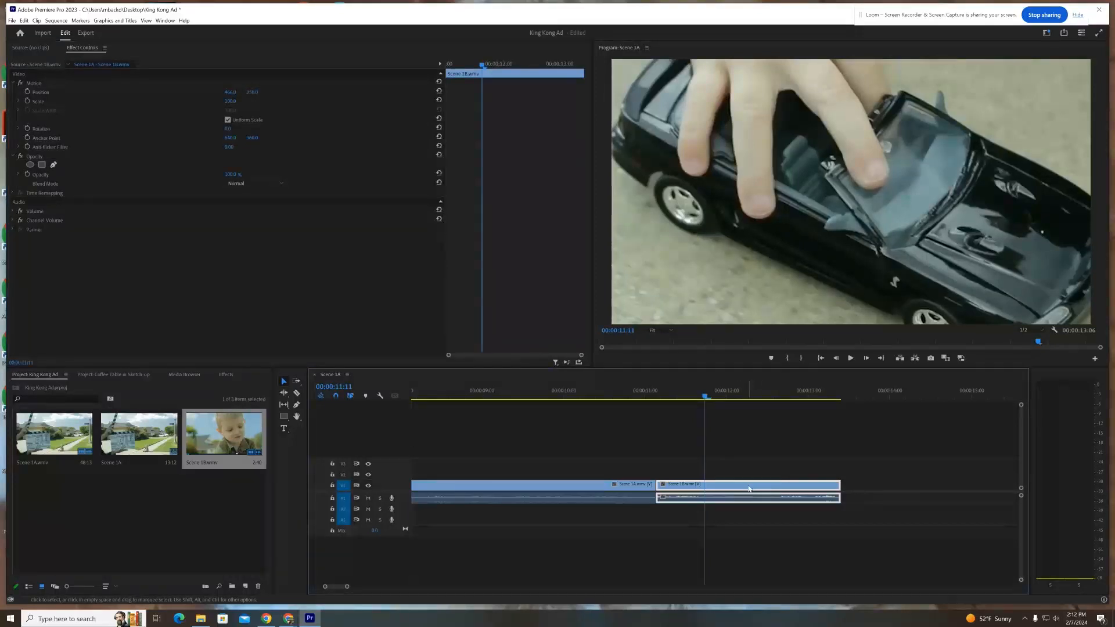
drag(706, 398, 723, 408)
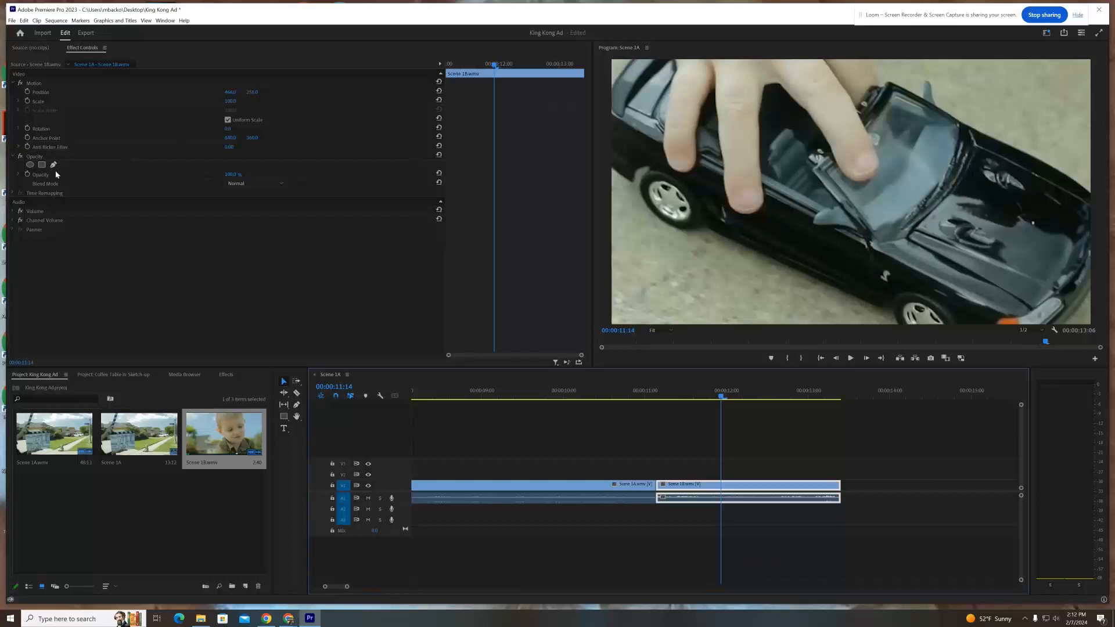
click(13, 84)
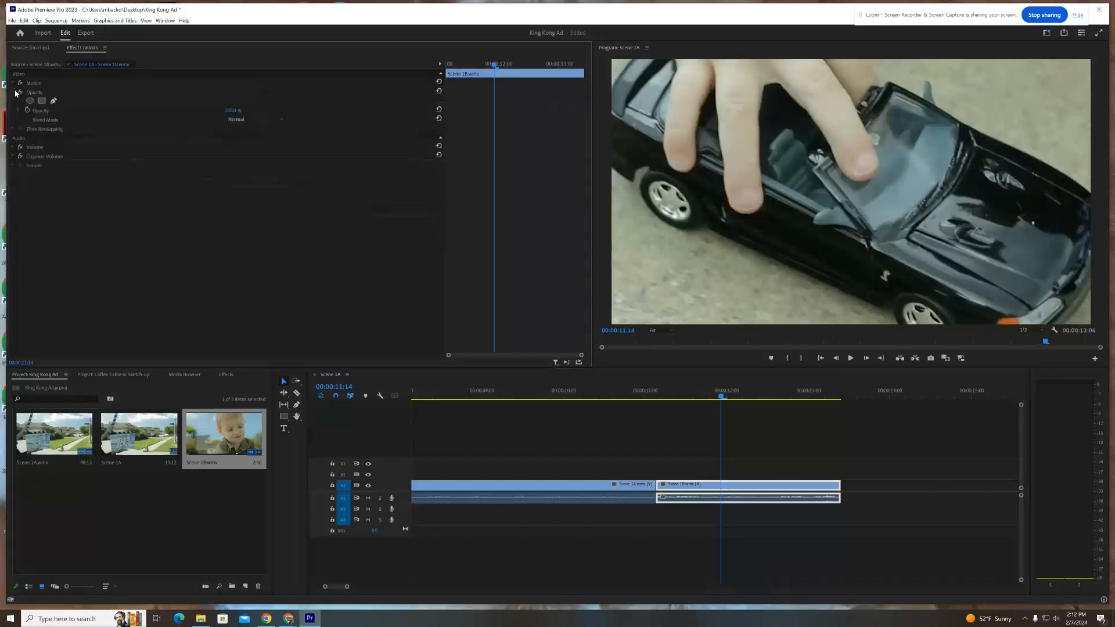
click(13, 93)
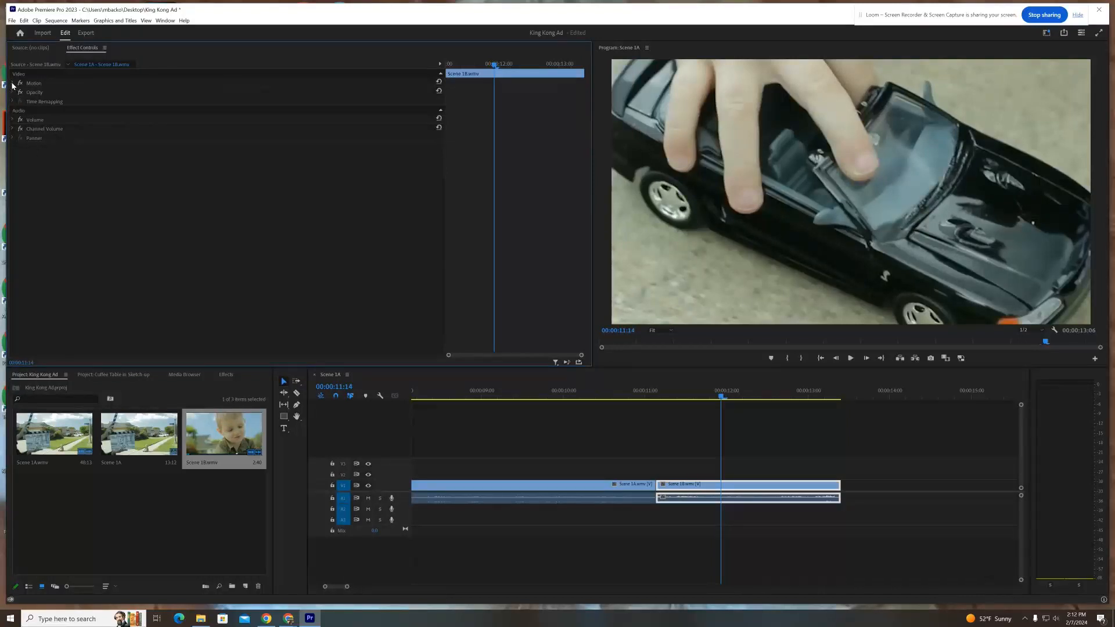
click(12, 84)
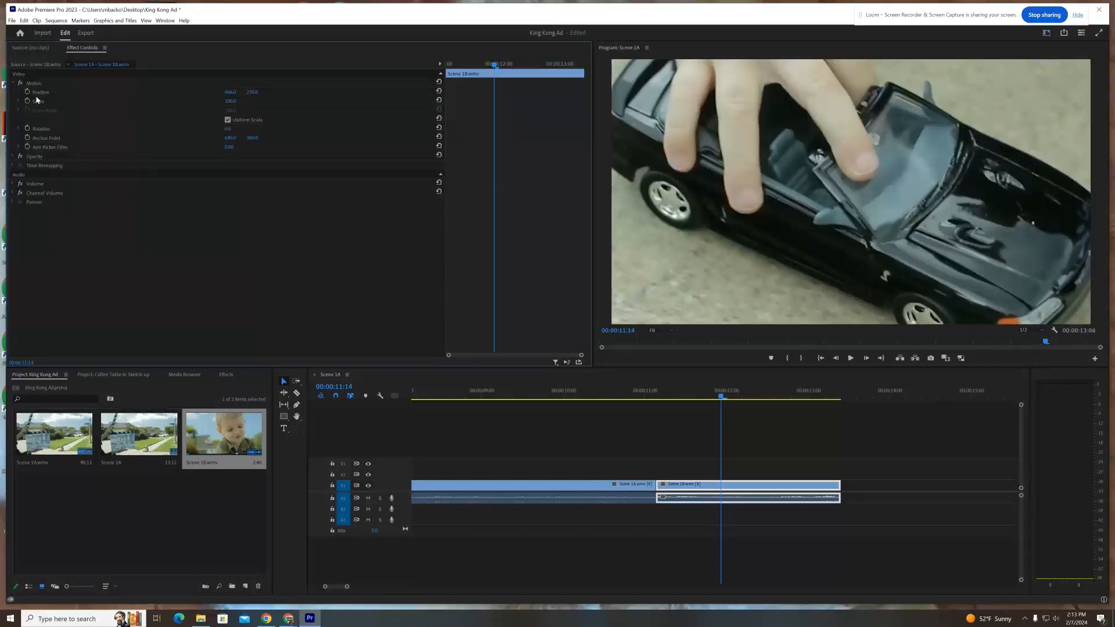
Step: Reduce the Scene 1B clip's scale to find where the frame edges show, settling on a scale of 80
click(231, 101)
key(Down)
key(Down)
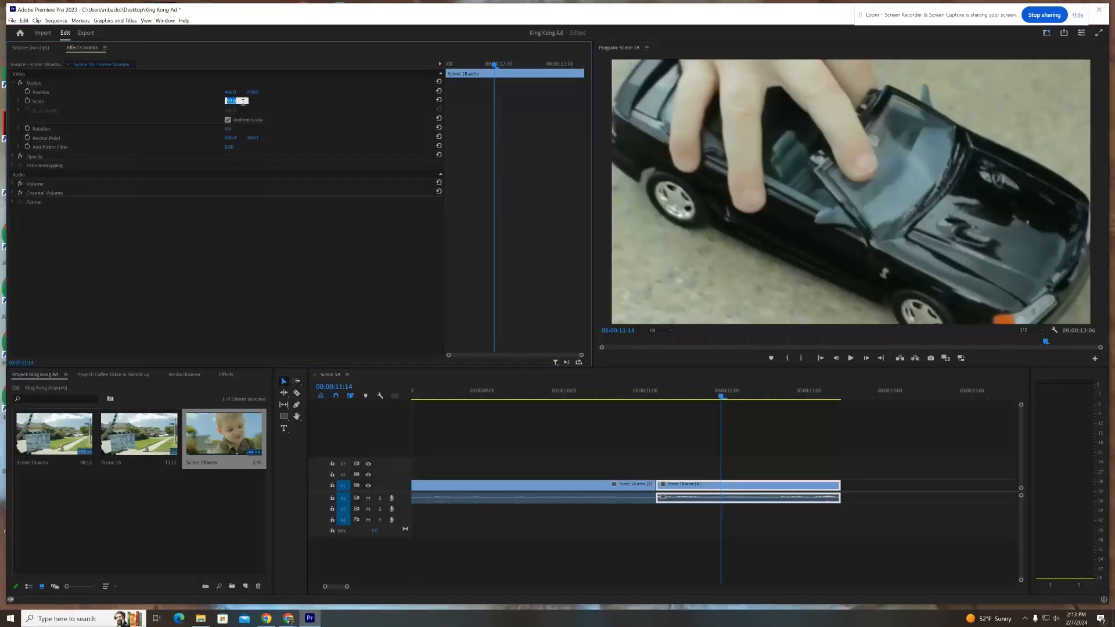
key(Down)
key(Down)
key(Down)
key(Down)
key(Down)
key(Down)
key(Down)
key(Down)
key(Down)
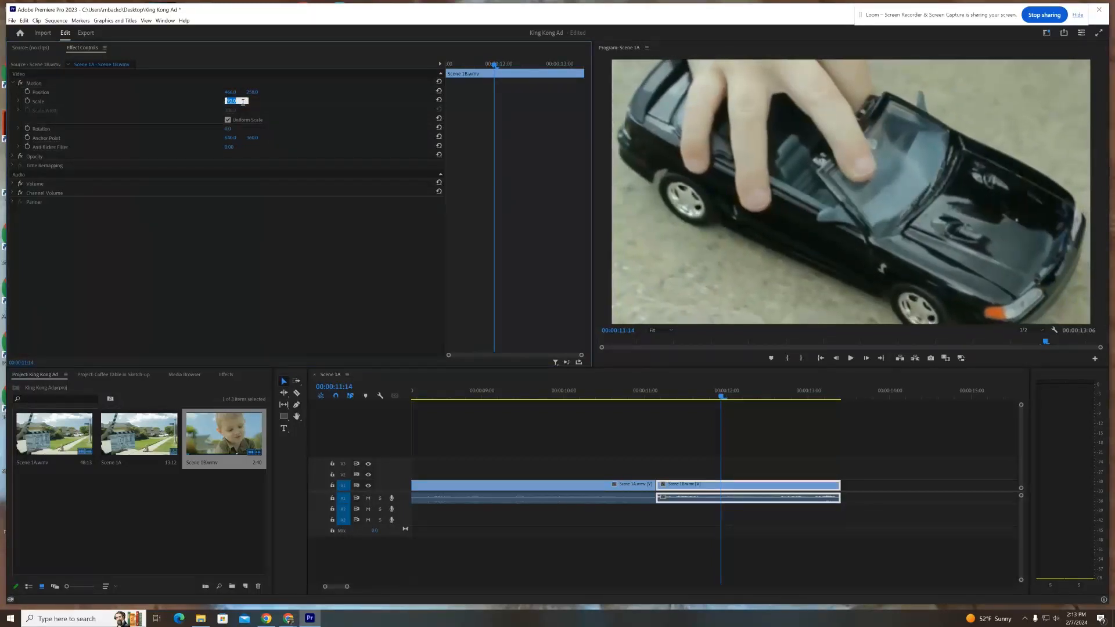
key(Down)
key(Down)
key(Down)
key(Down)
key(Down)
key(Down)
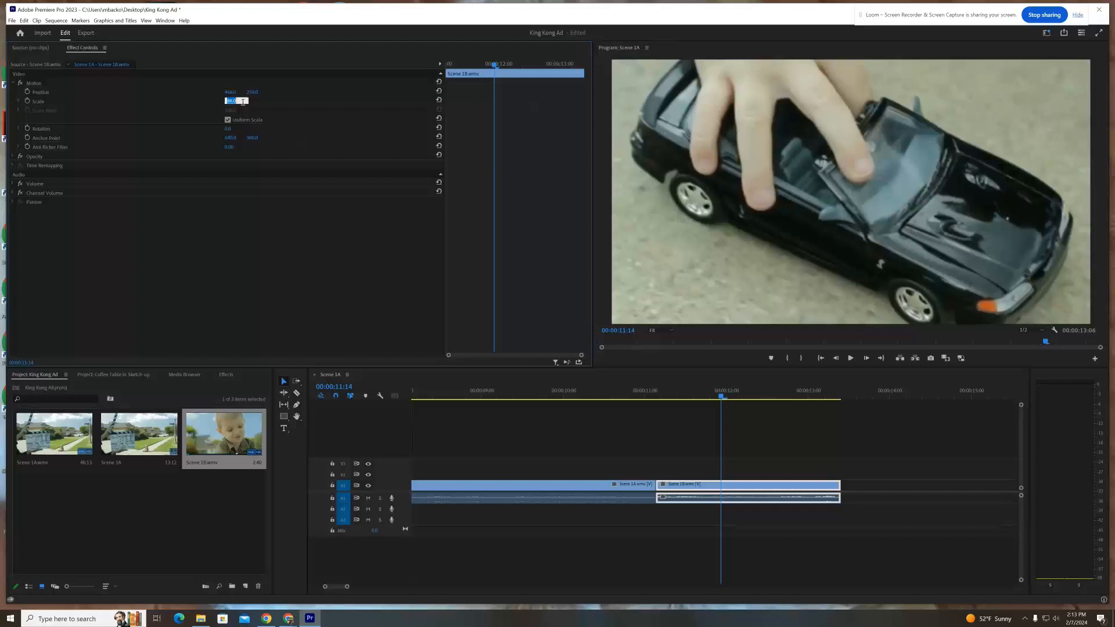
key(Down)
key(Down)
key(Down)
key(Down)
key(Down)
key(Down)
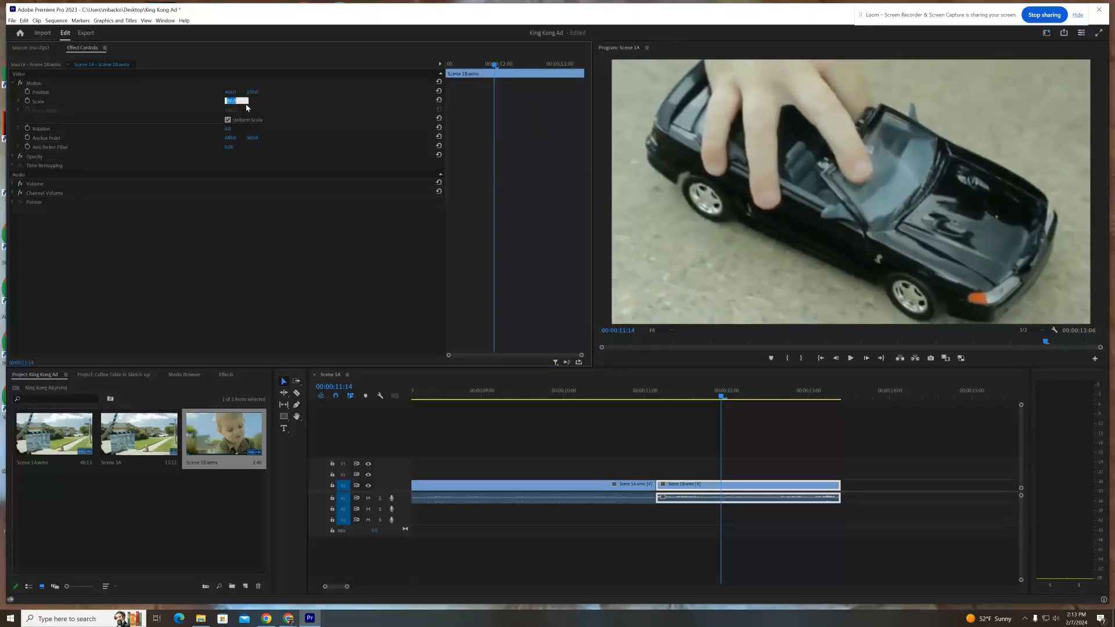
key(Down)
key(Down)
key(Down)
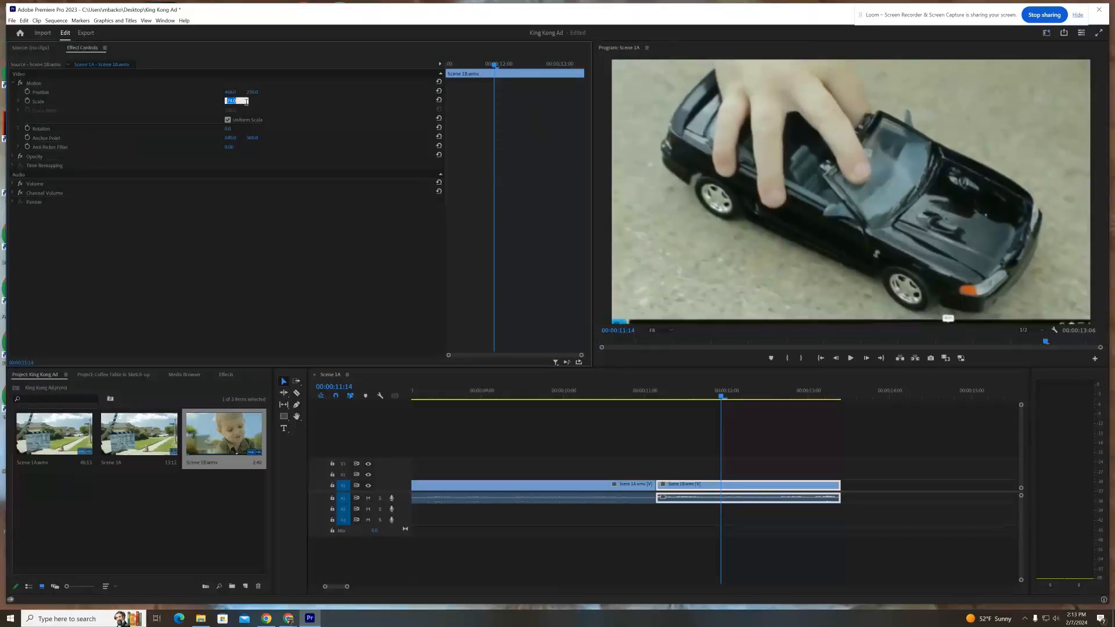
key(Down)
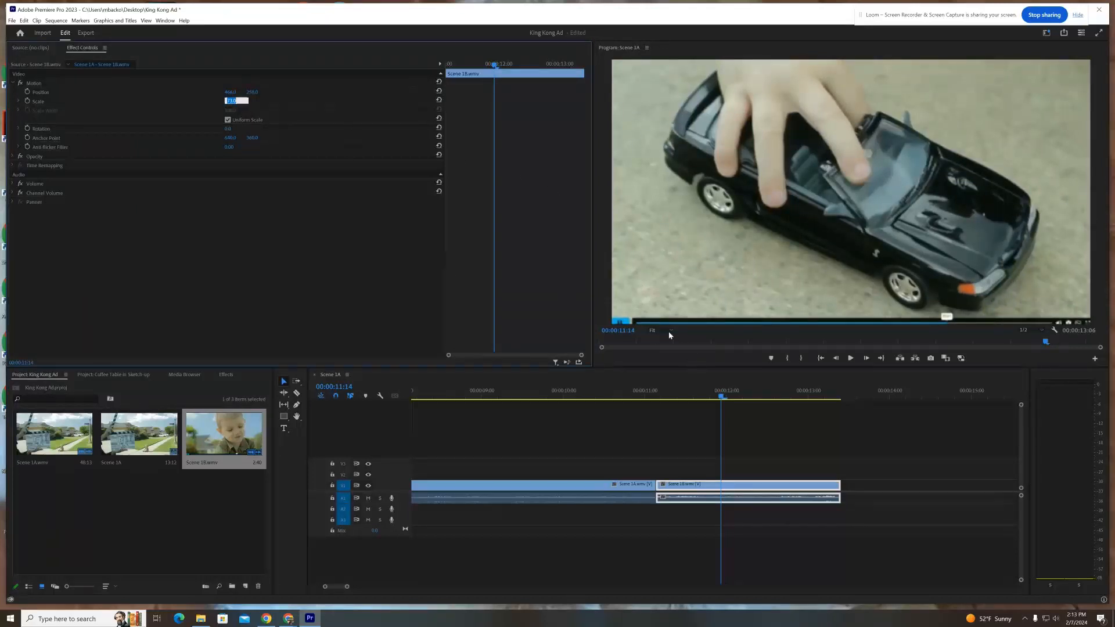
key(Down)
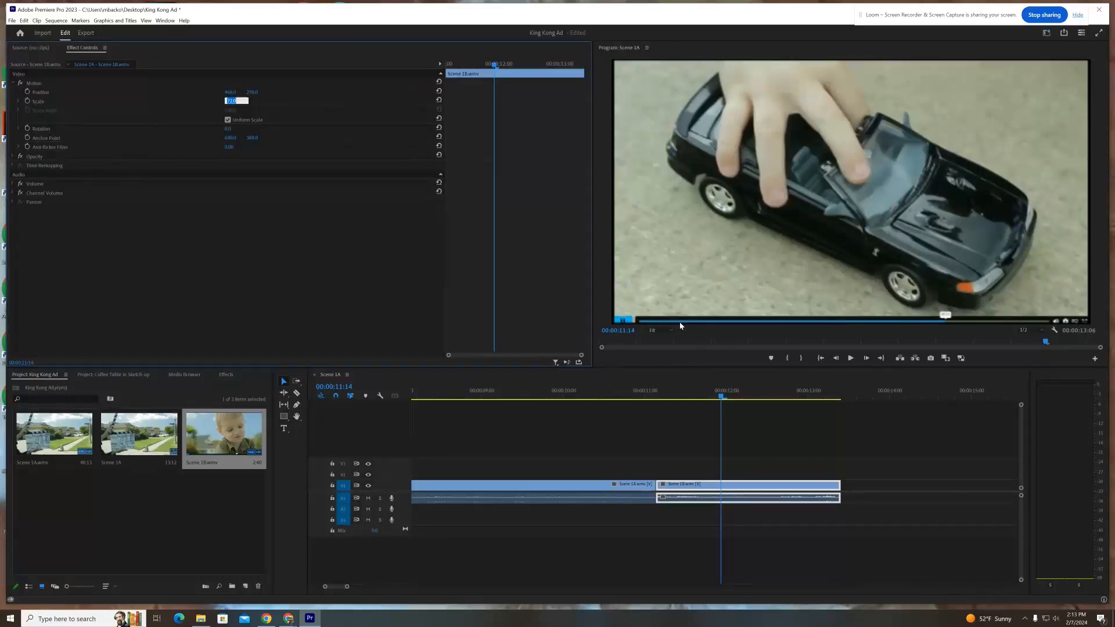
key(Up)
key(Up)
key(Up)
key(Up)
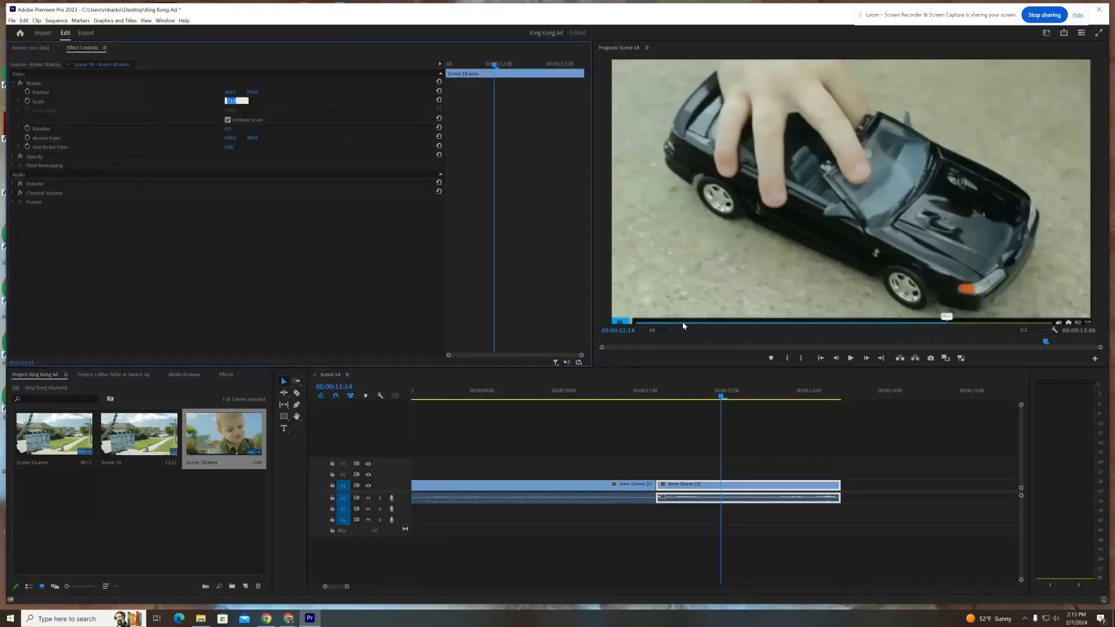
key(Up)
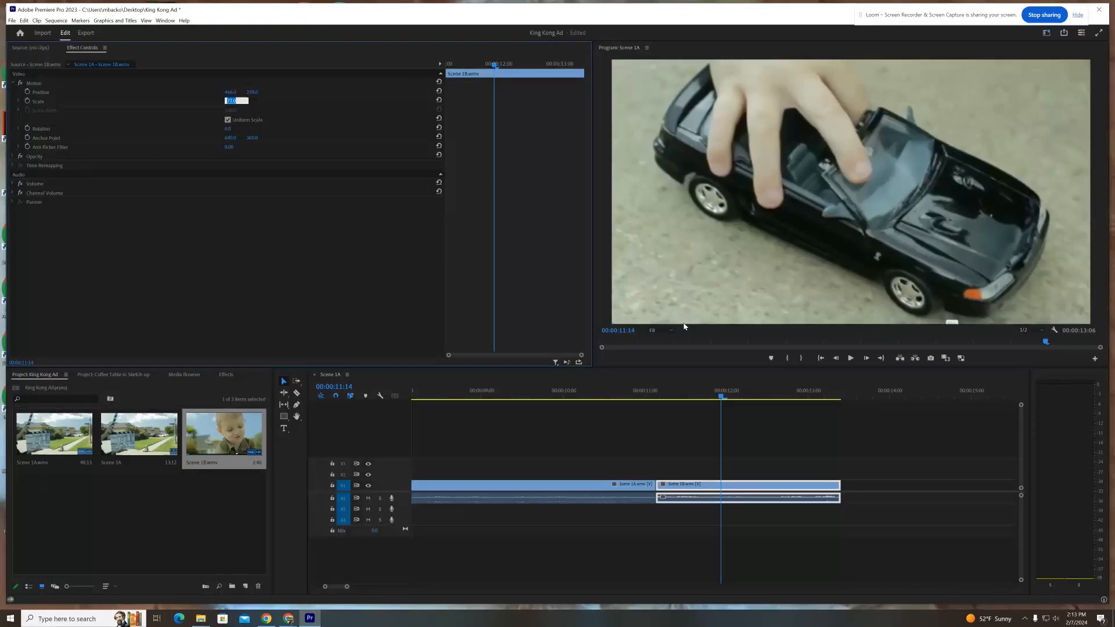
key(Up)
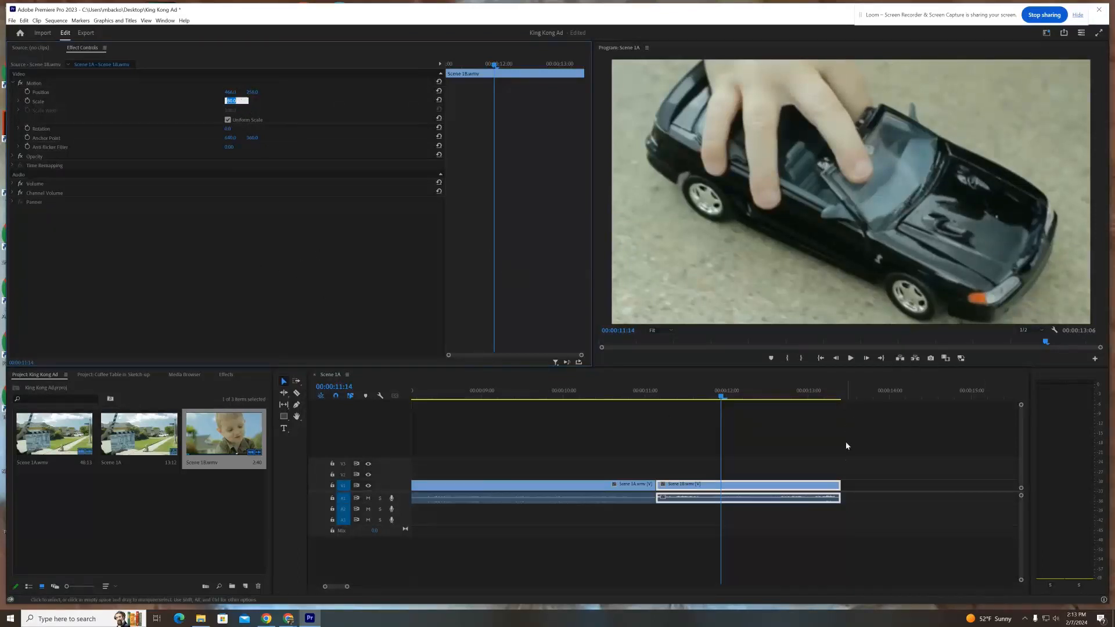
click(793, 456)
click(748, 489)
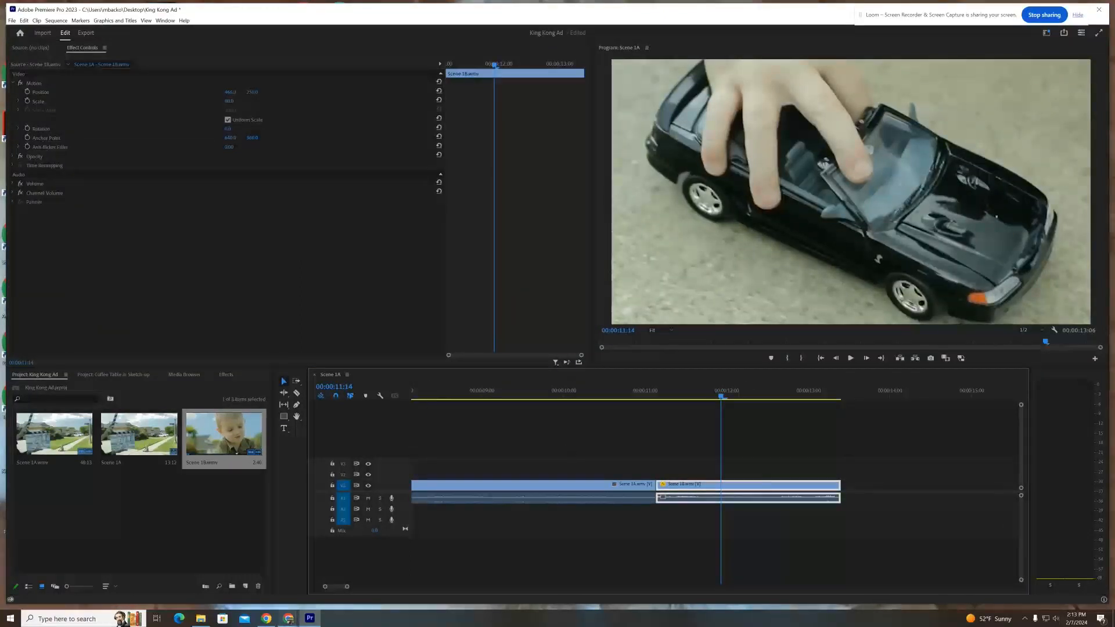
Step: Add the Scene 1C clip from the Raw Footage folder after Scene 1B, leaving a small gap between the clips
click(200, 618)
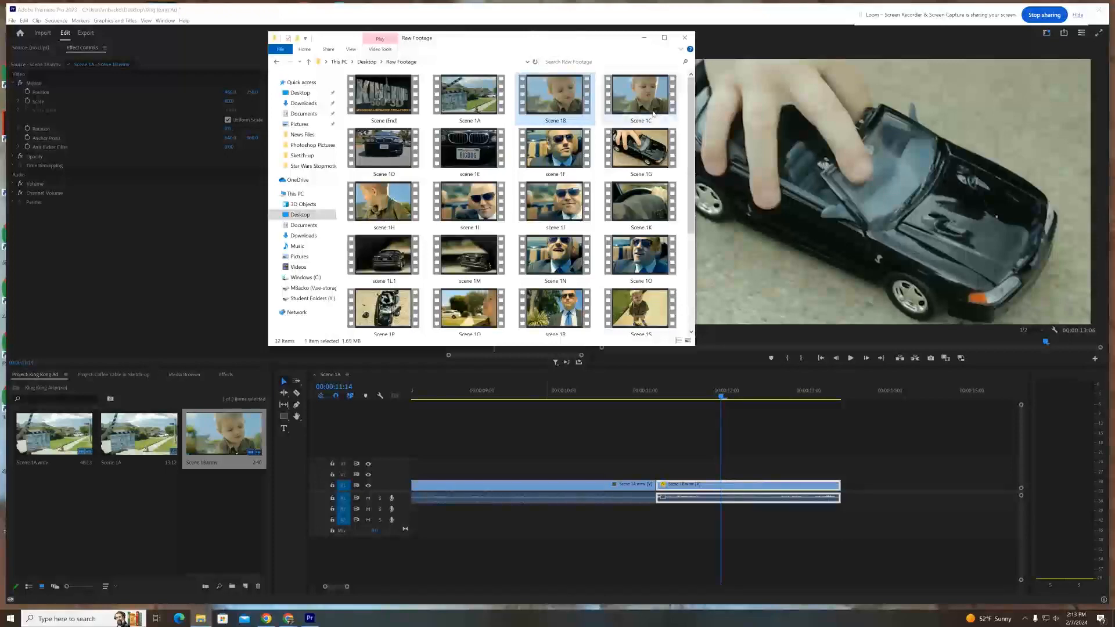
drag(644, 91, 865, 499)
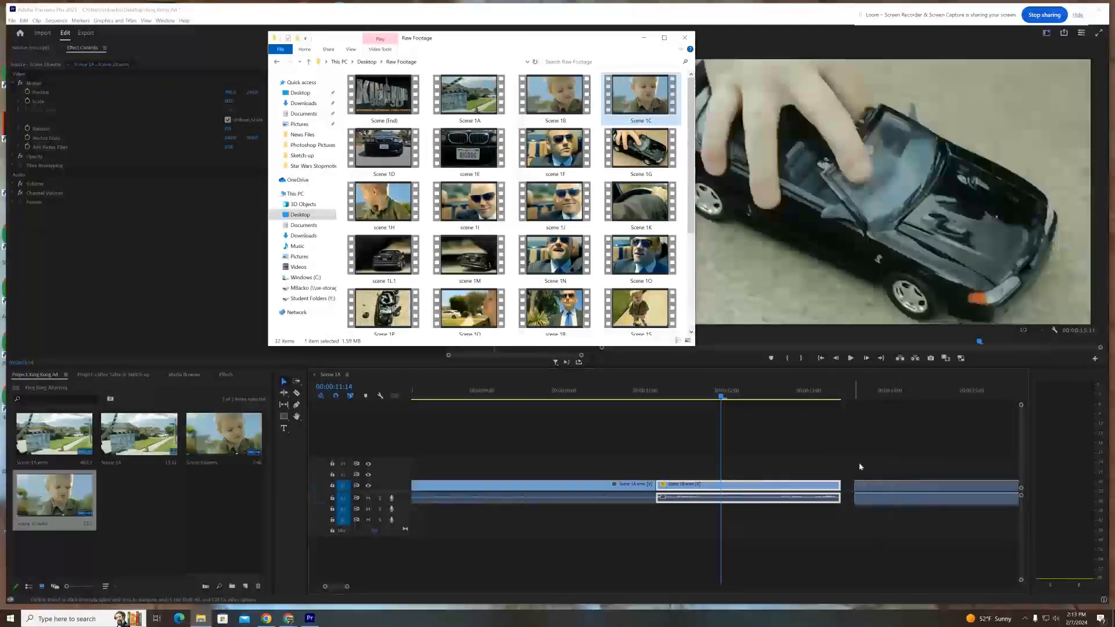
Step: Play Scene 1C through and step back over its frames to check for stray frames from other shots
click(862, 386)
click(860, 397)
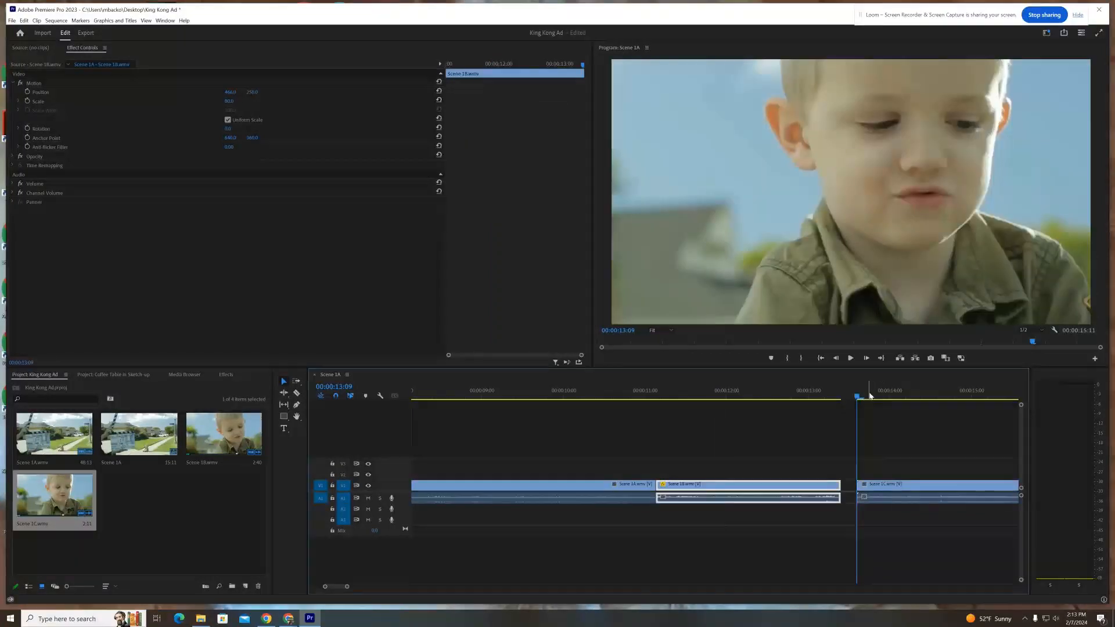
key(space)
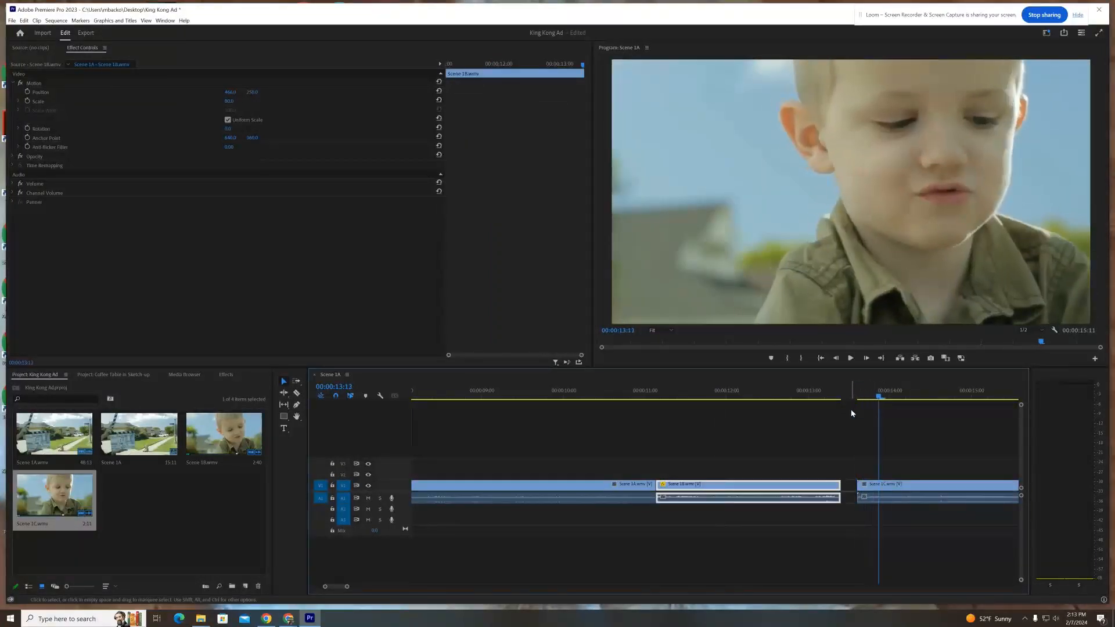
scroll(602, 474, down, 5)
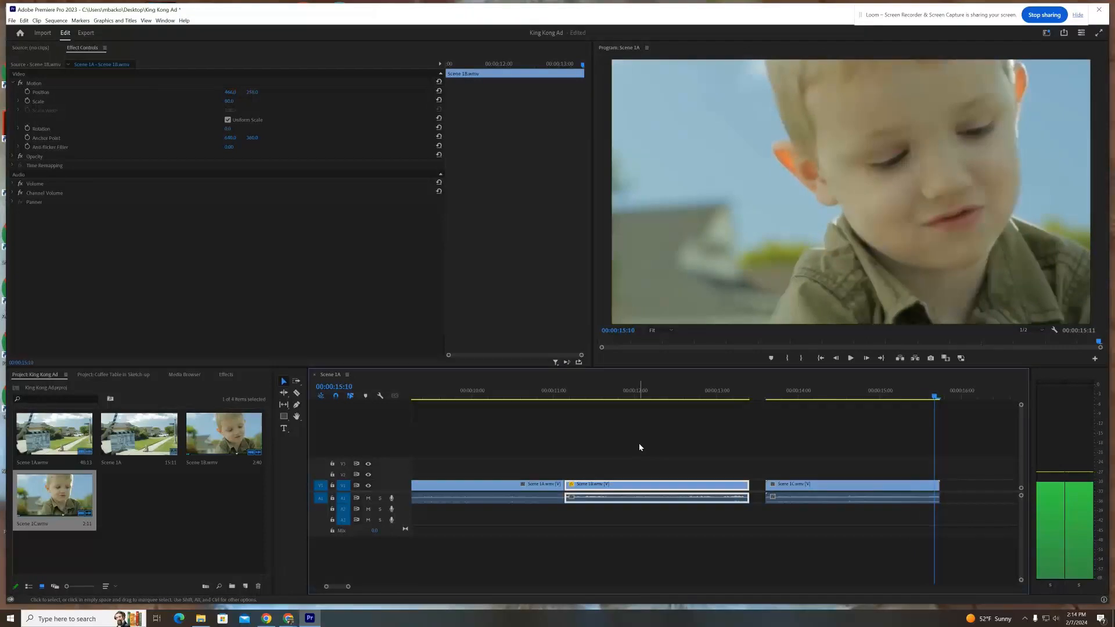
key(Left)
key(Left)
key(Left)
key(Left)
key(Left)
key(Left)
key(Left)
key(Left)
key(Left)
key(Left)
key(Left)
key(Left)
key(Left)
key(Left)
key(Left)
key(Left)
key(Left)
key(Left)
key(Left)
key(Left)
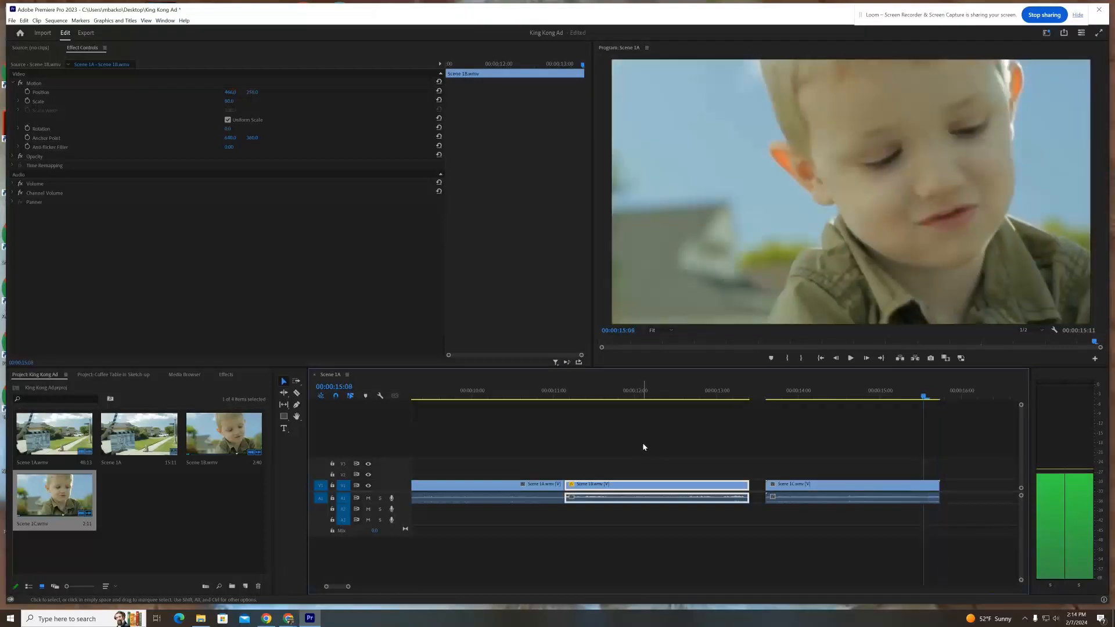
key(Left)
key(Left)
key(Left)
key(Left)
key(Left)
key(Left)
key(Left)
key(Left)
key(Left)
key(Left)
key(Left)
key(Left)
key(Left)
key(Left)
key(Left)
key(Left)
key(Left)
key(Left)
key(Left)
key(Left)
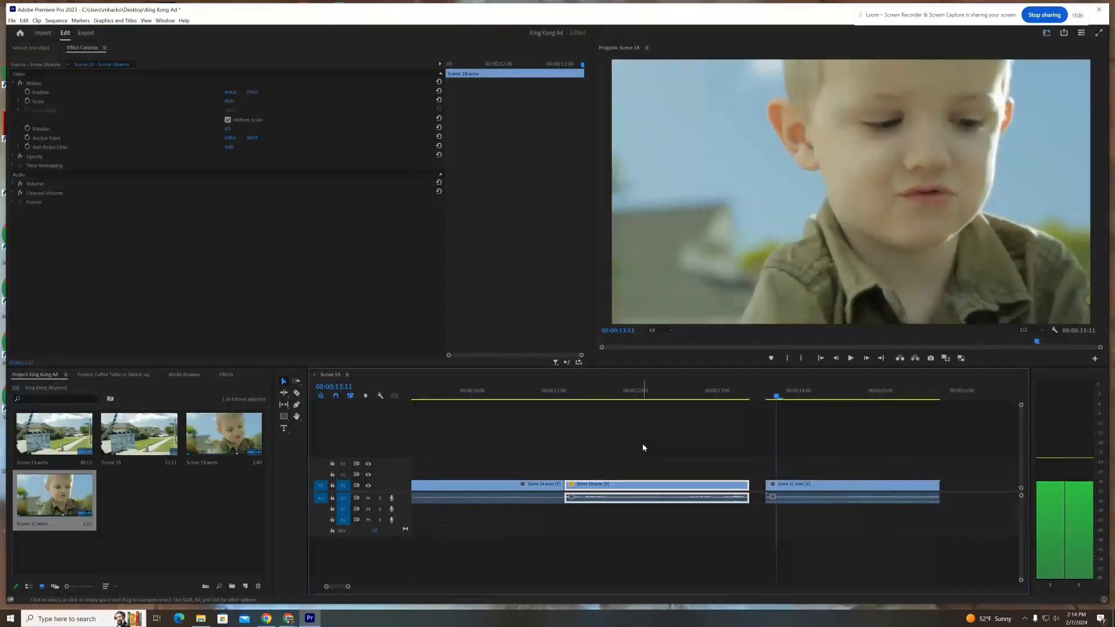
Step: Move Scene 1C against the end of Scene 1B and set its scale to 80
drag(878, 491, 863, 492)
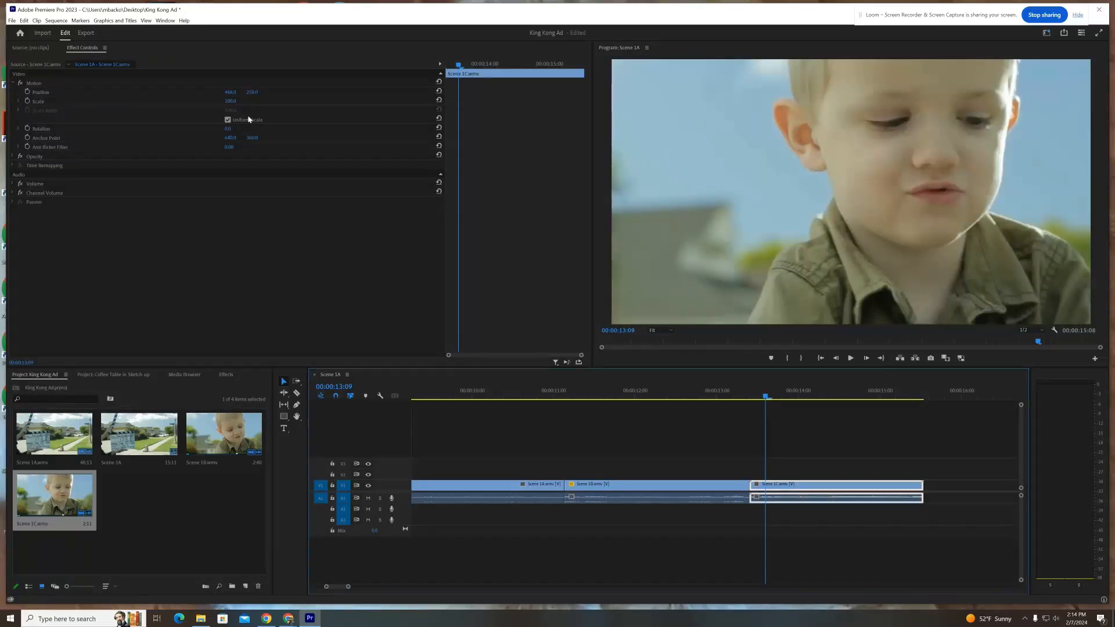
click(231, 102)
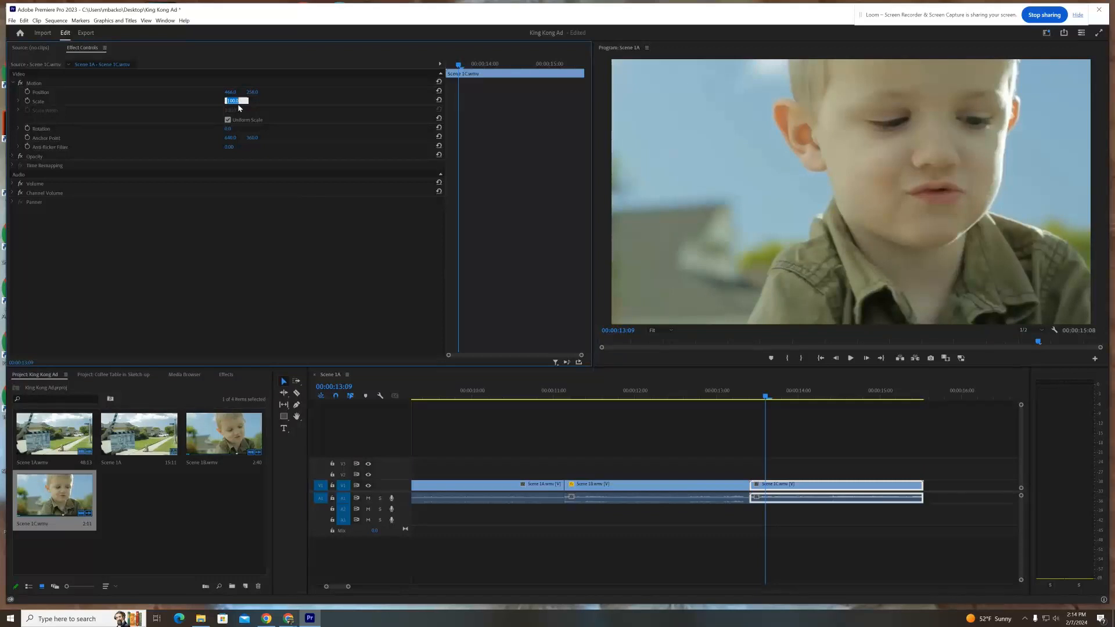
text(80)
key(Return)
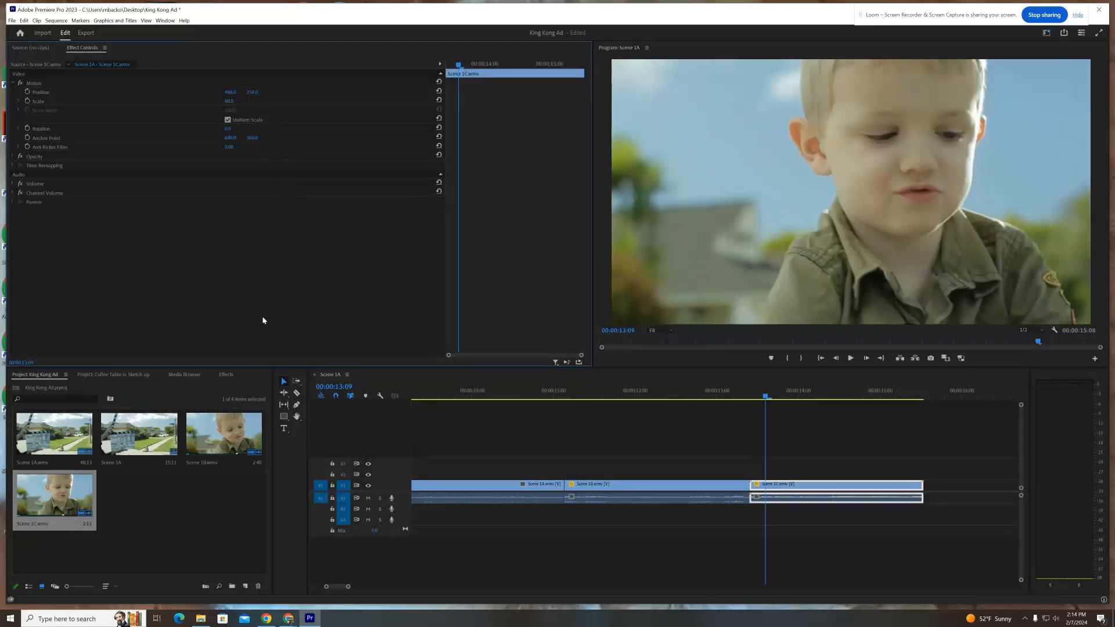
Step: Add the Scene 1D clip from the Raw Footage folder directly after the end of Scene 1C
scroll(588, 455, right, 3)
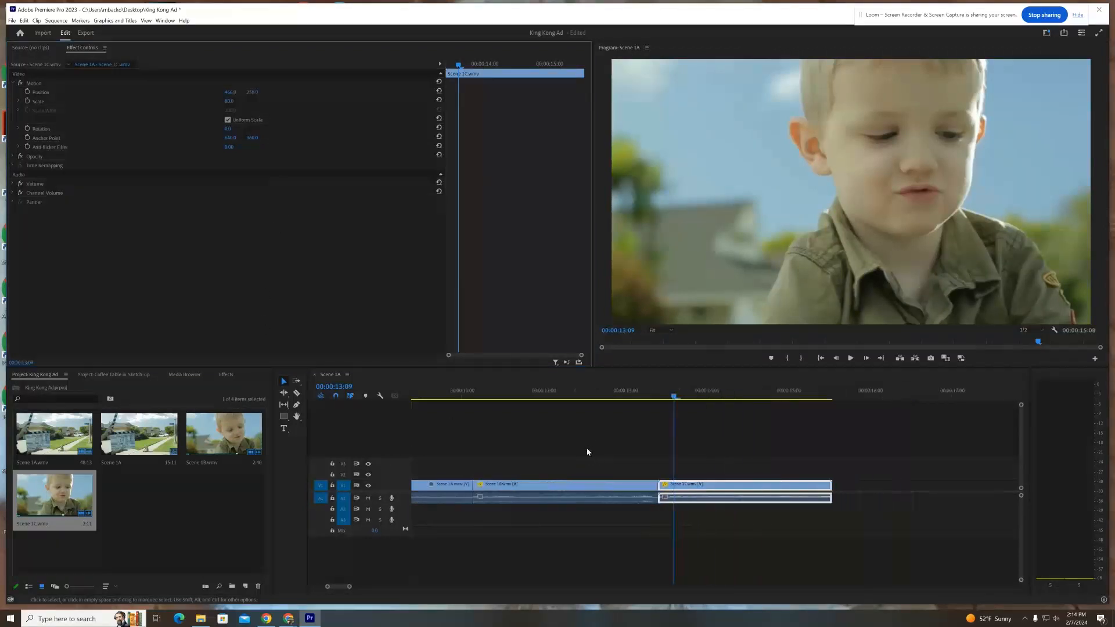
scroll(587, 452, right, 3)
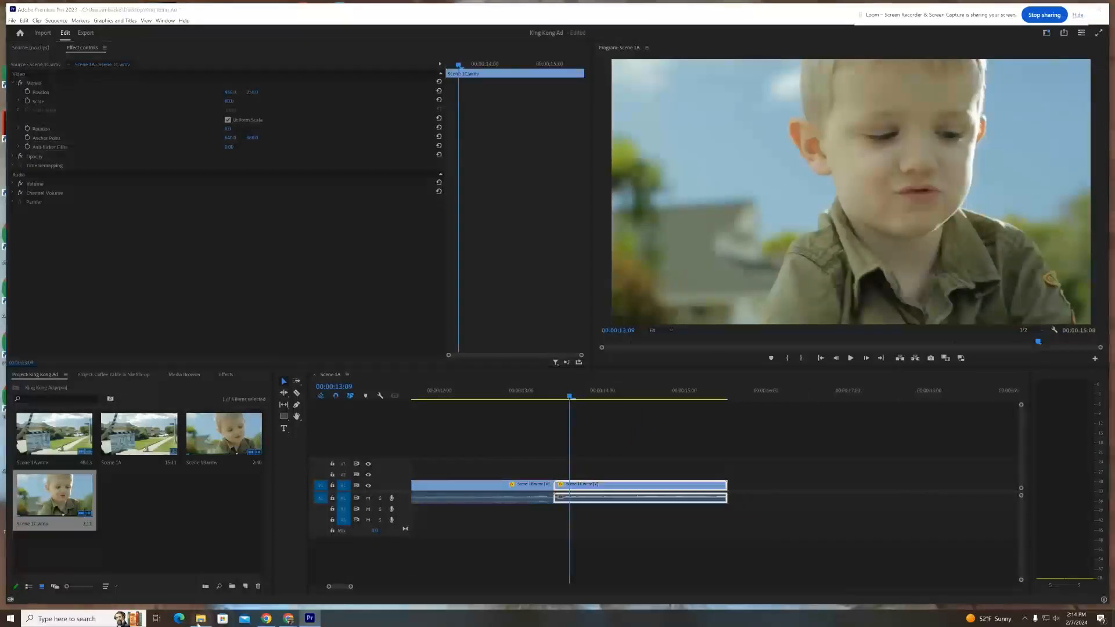
click(200, 620)
drag(384, 150, 737, 487)
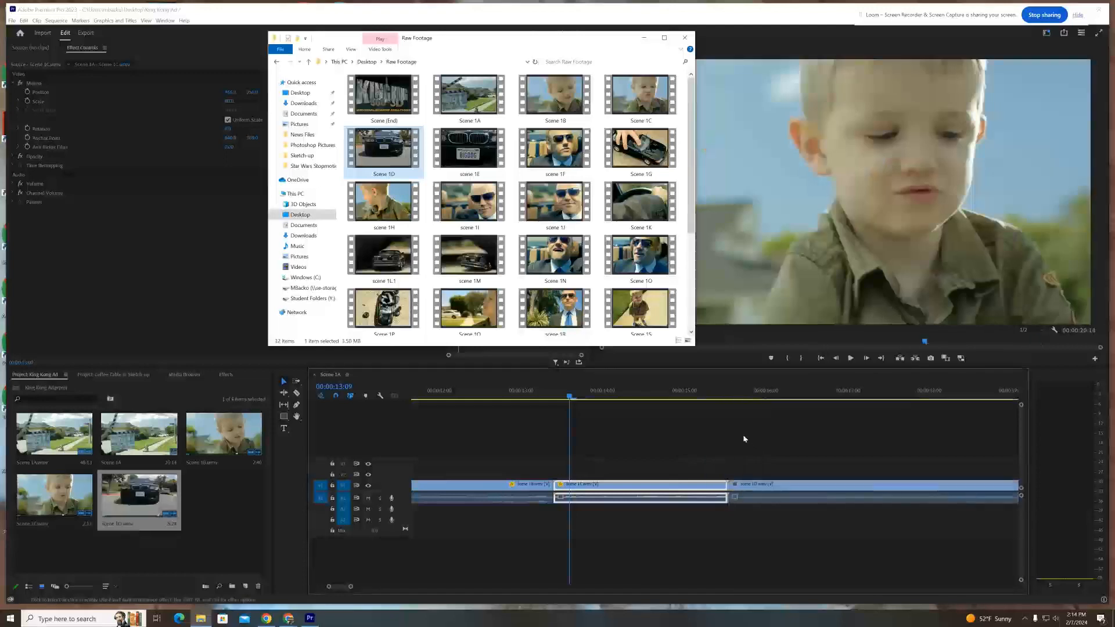
Step: Play Scene 1D from its first frame and step back through its closing frames to check for stray frames
click(728, 397)
drag(725, 398, 728, 401)
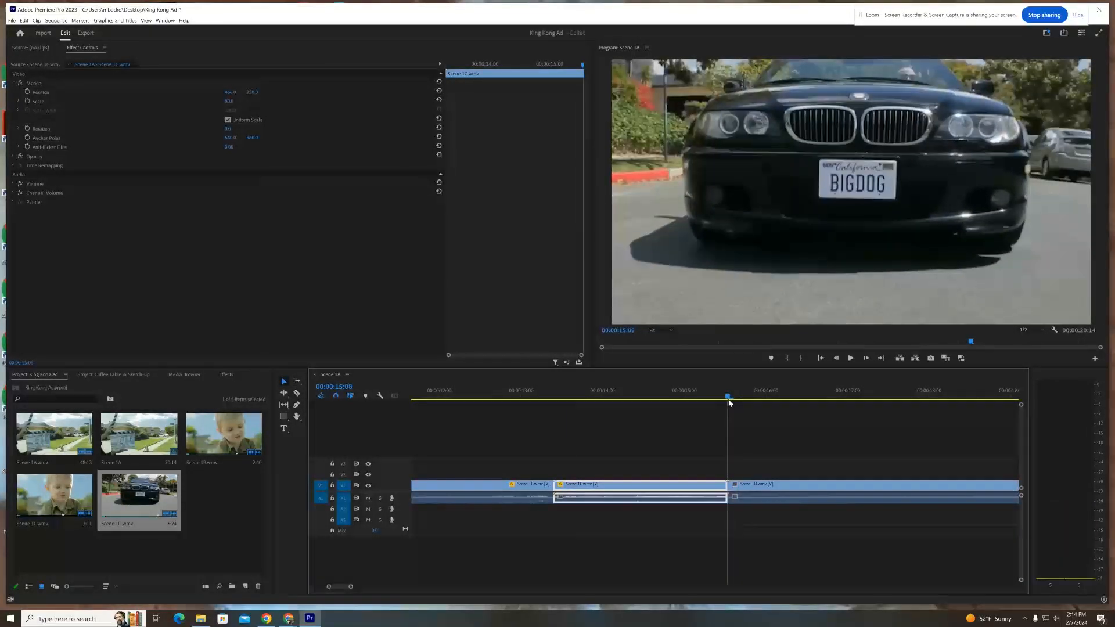
key(space)
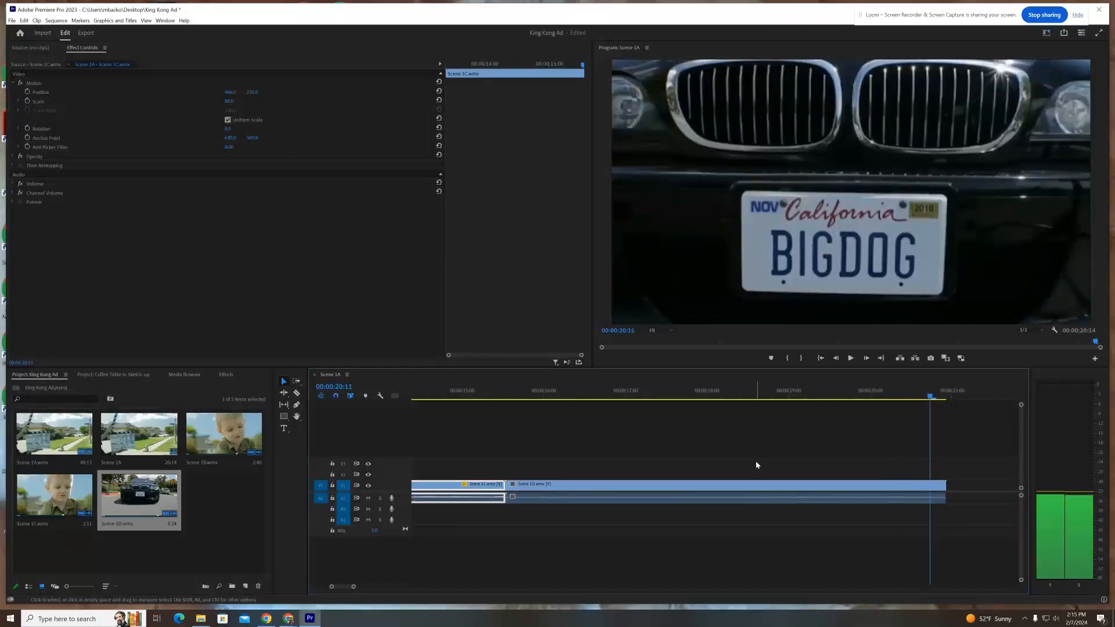
key(Left)
key(Left)
key(Left)
key(Left)
key(Left)
key(Left)
key(Left)
key(Left)
key(Left)
key(Left)
key(Left)
key(Left)
key(Left)
key(Left)
key(Left)
key(Left)
key(Left)
key(Left)
key(Left)
key(Left)
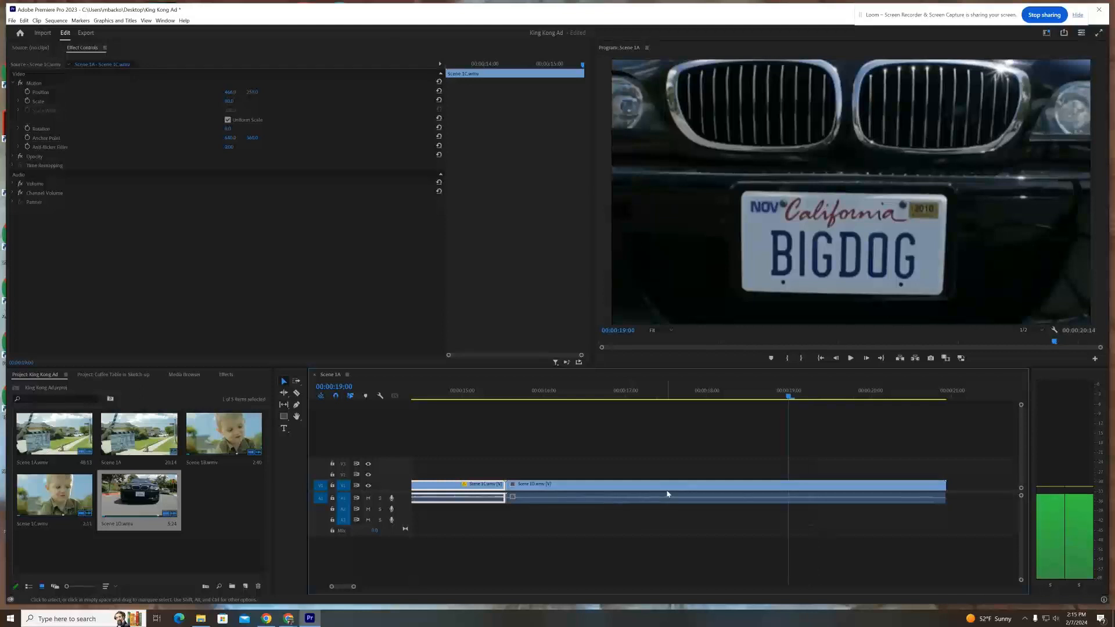
Step: Set the scale of the Scene 1D clip to 80 and deselect it
click(668, 494)
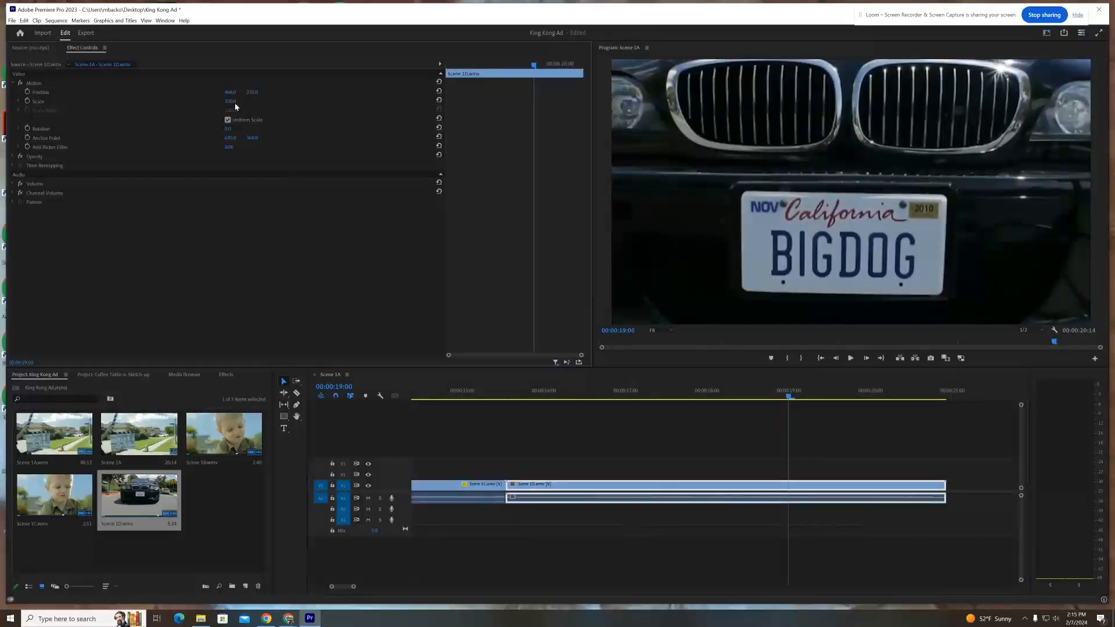
text(80)
click(595, 451)
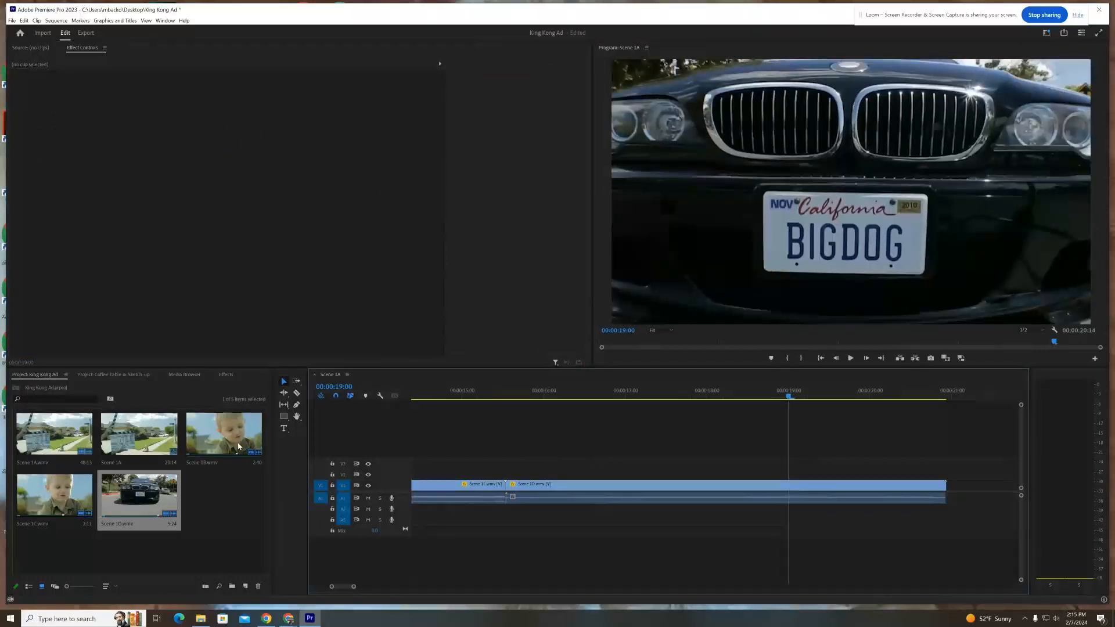
Step: Zoom the timeline out to show the whole sequence from Scene 1A through Scene 1D with room after it
drag(355, 588, 456, 587)
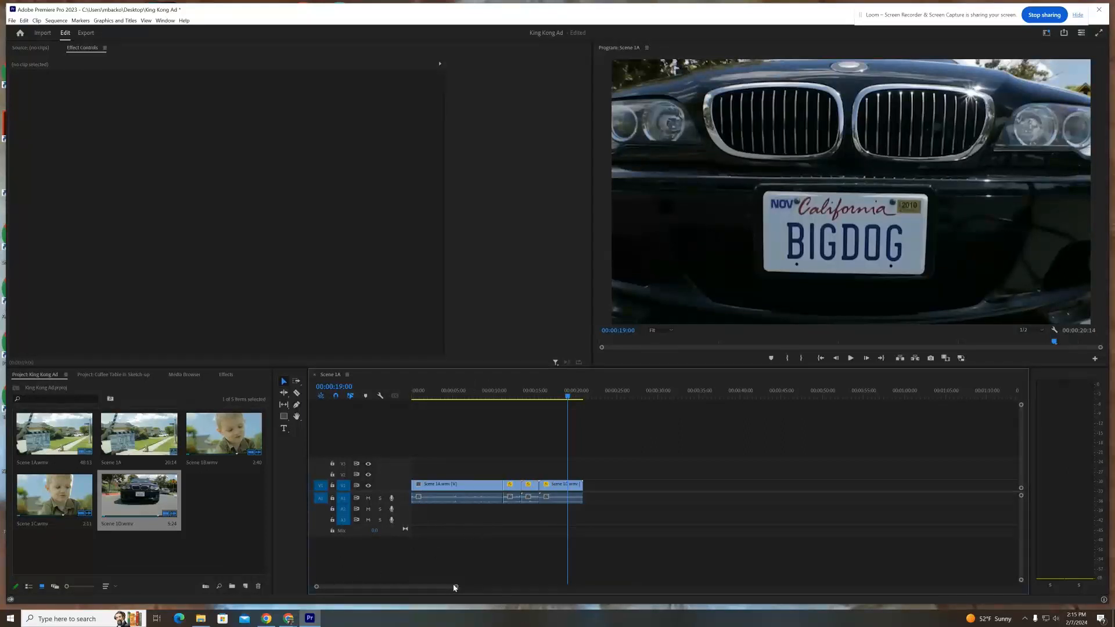
mouse_move(456, 588)
mouse_down()
mouse_move(483, 589)
mouse_move(463, 580)
mouse_up()
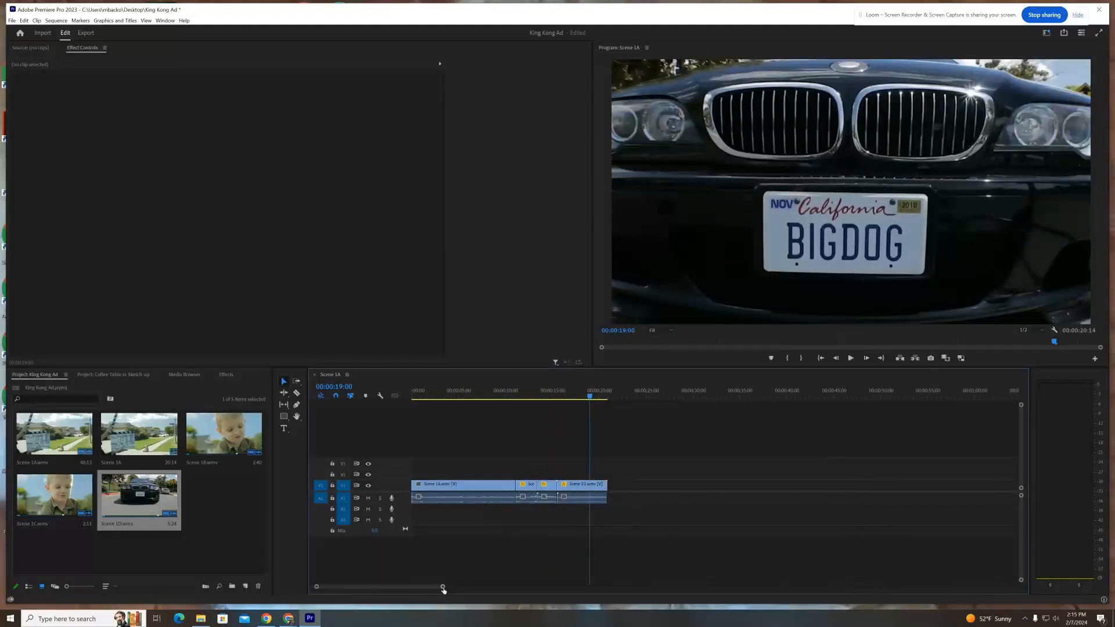
drag(444, 589, 434, 588)
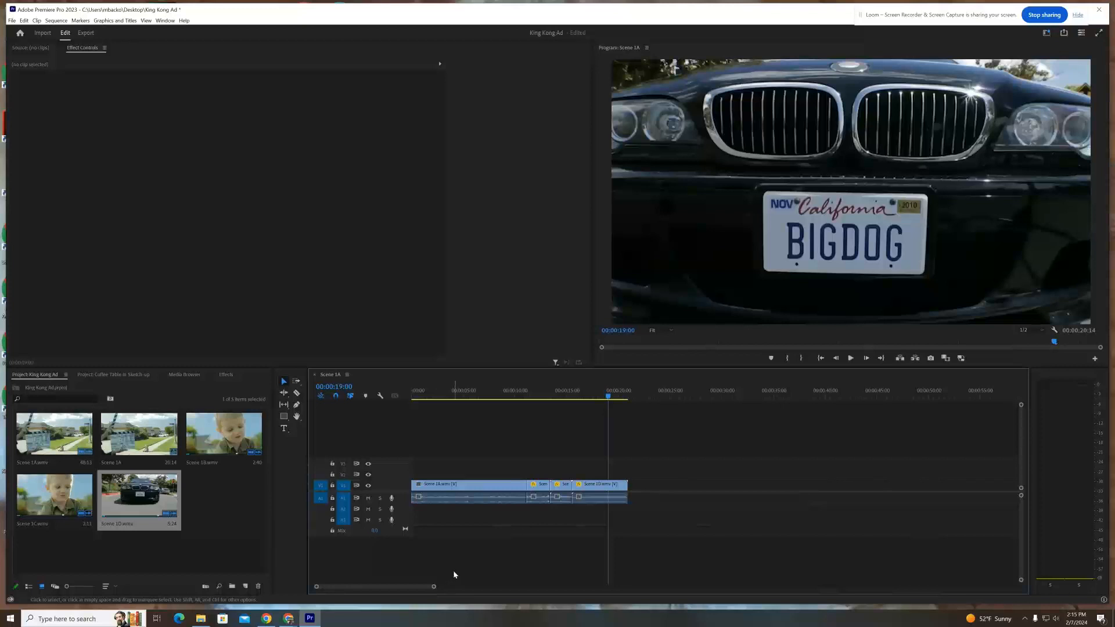